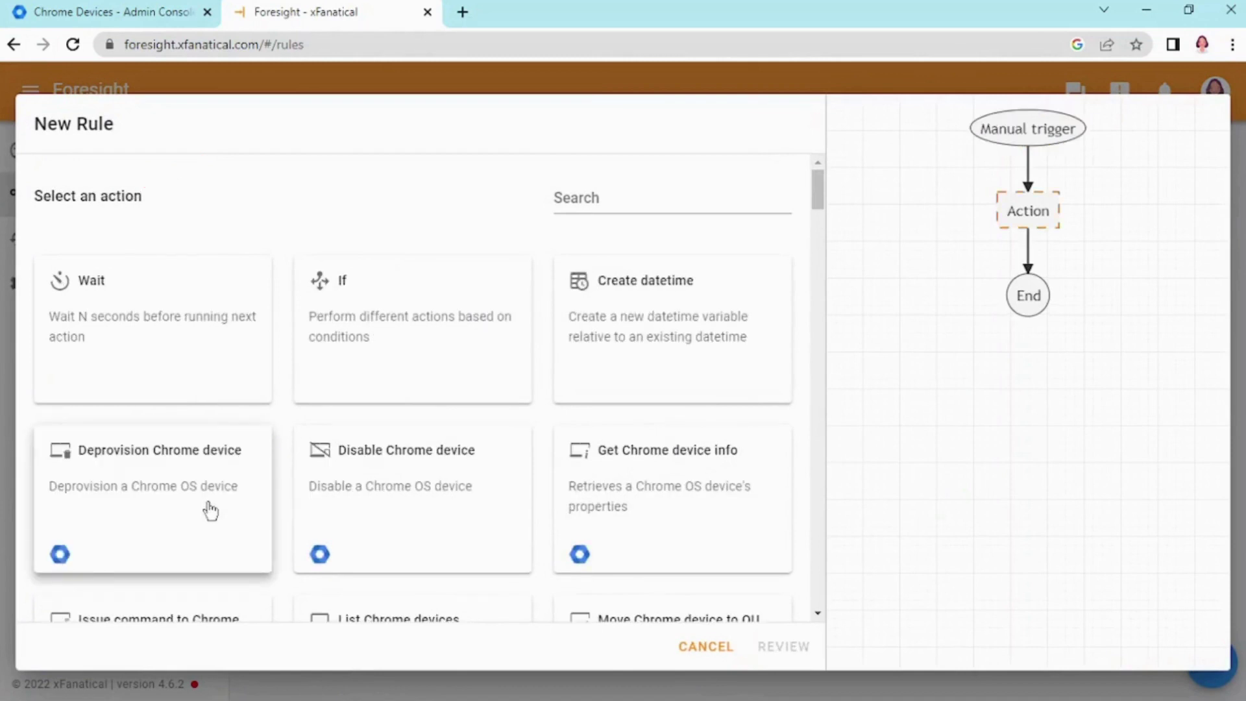
Step: Search the actions for "devices" and add the List Chrome devices action to the new rule
click(636, 209)
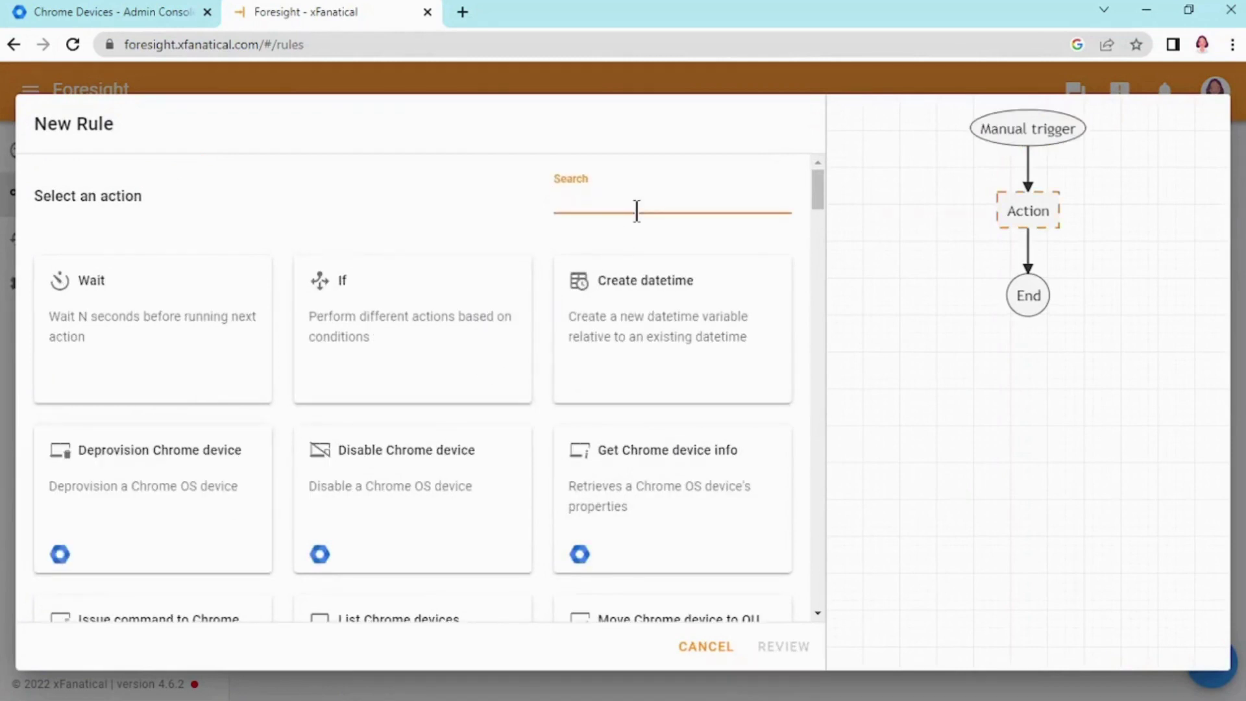
text(device)
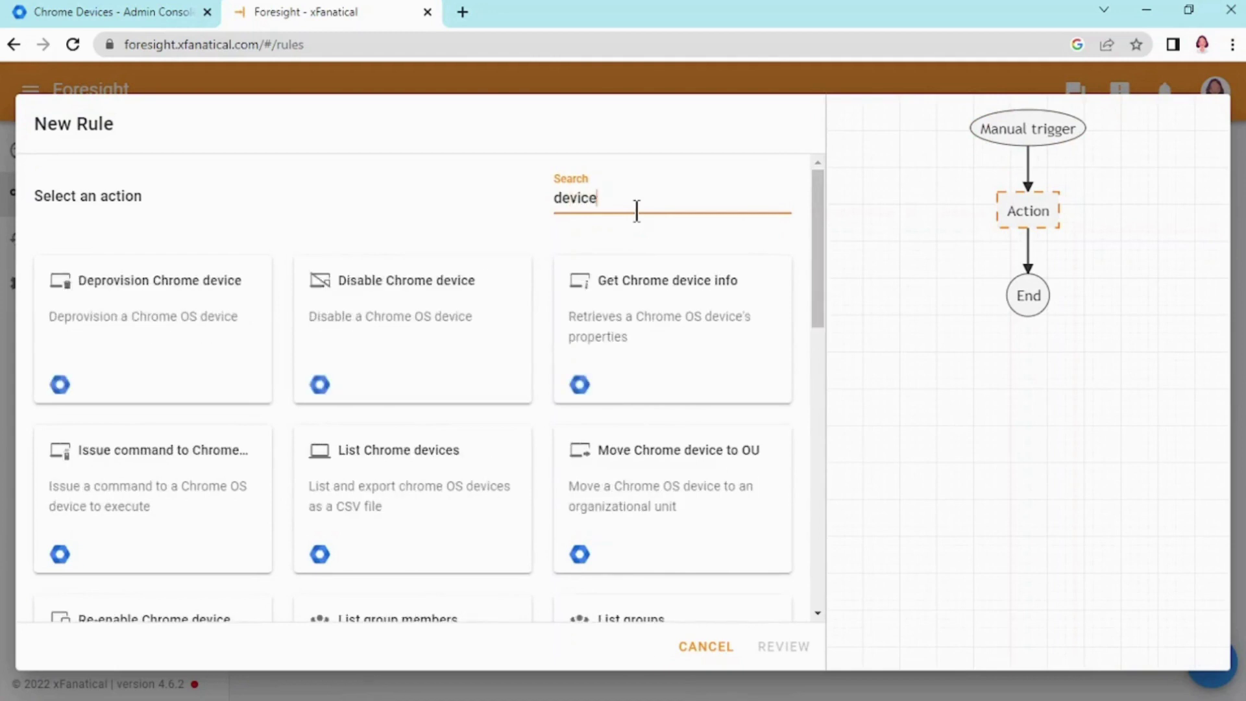
text(s)
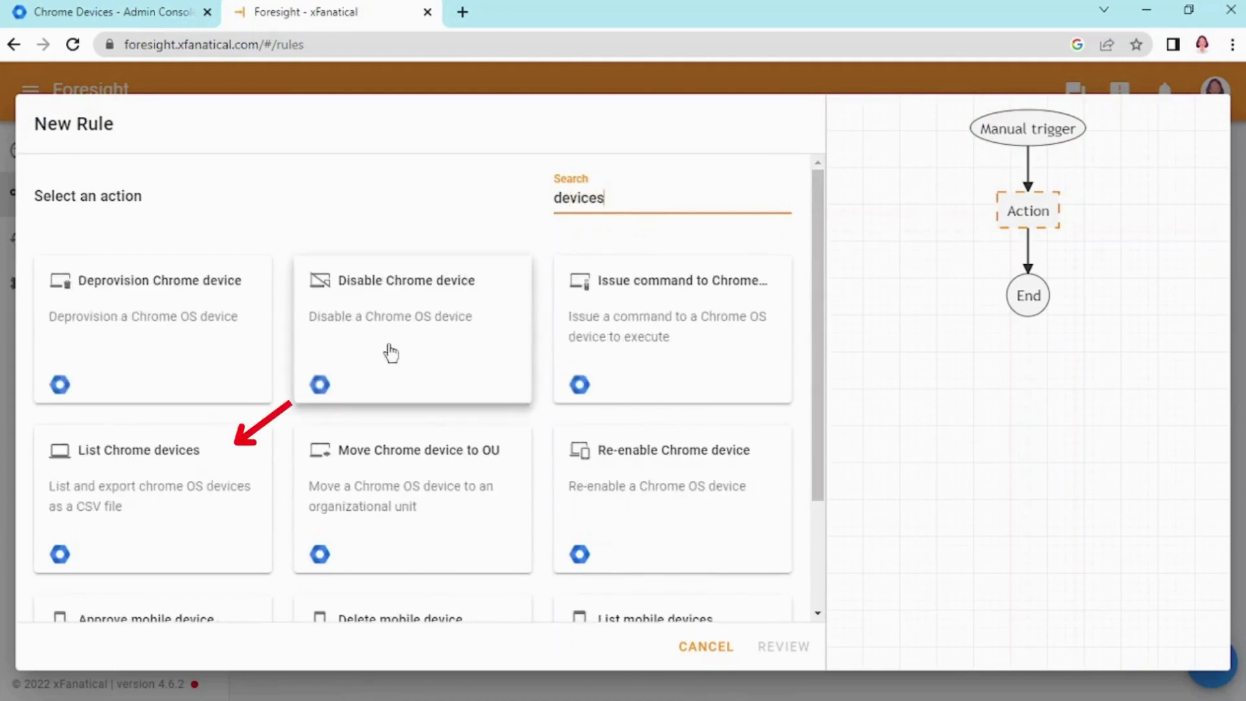
click(145, 485)
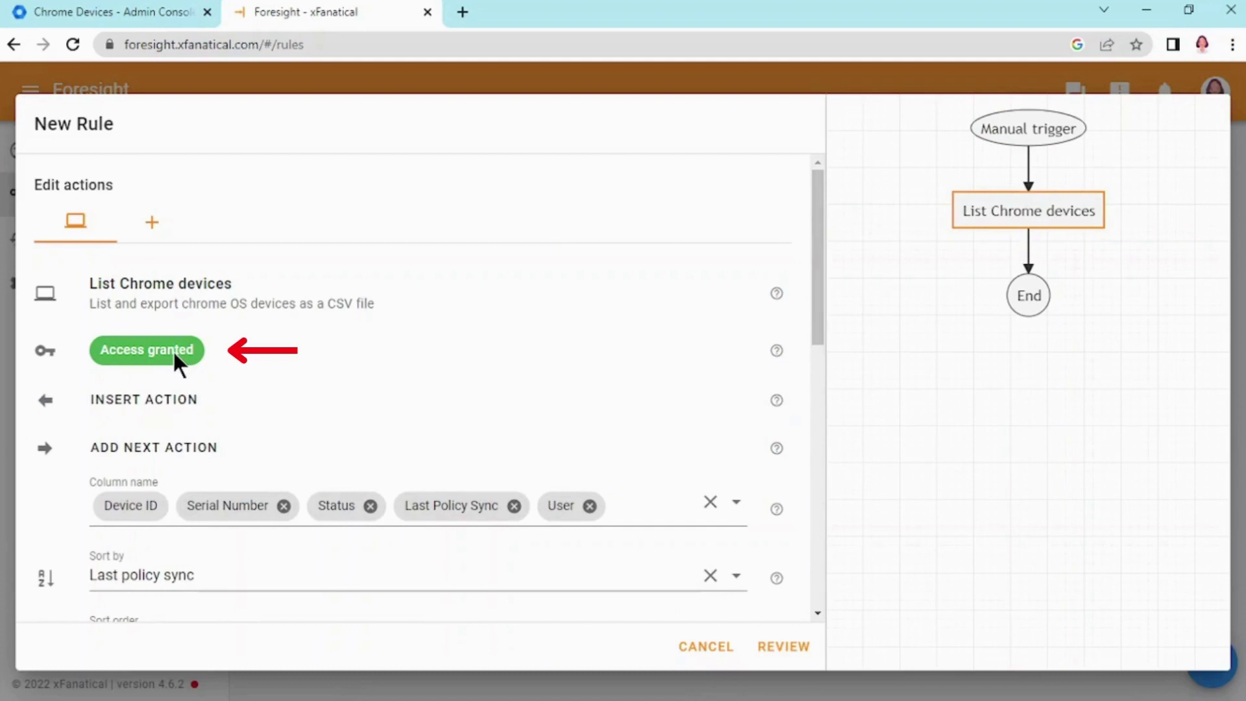
Step: Open the column name choices of the List Chrome devices action
scroll(173, 349, down, 1)
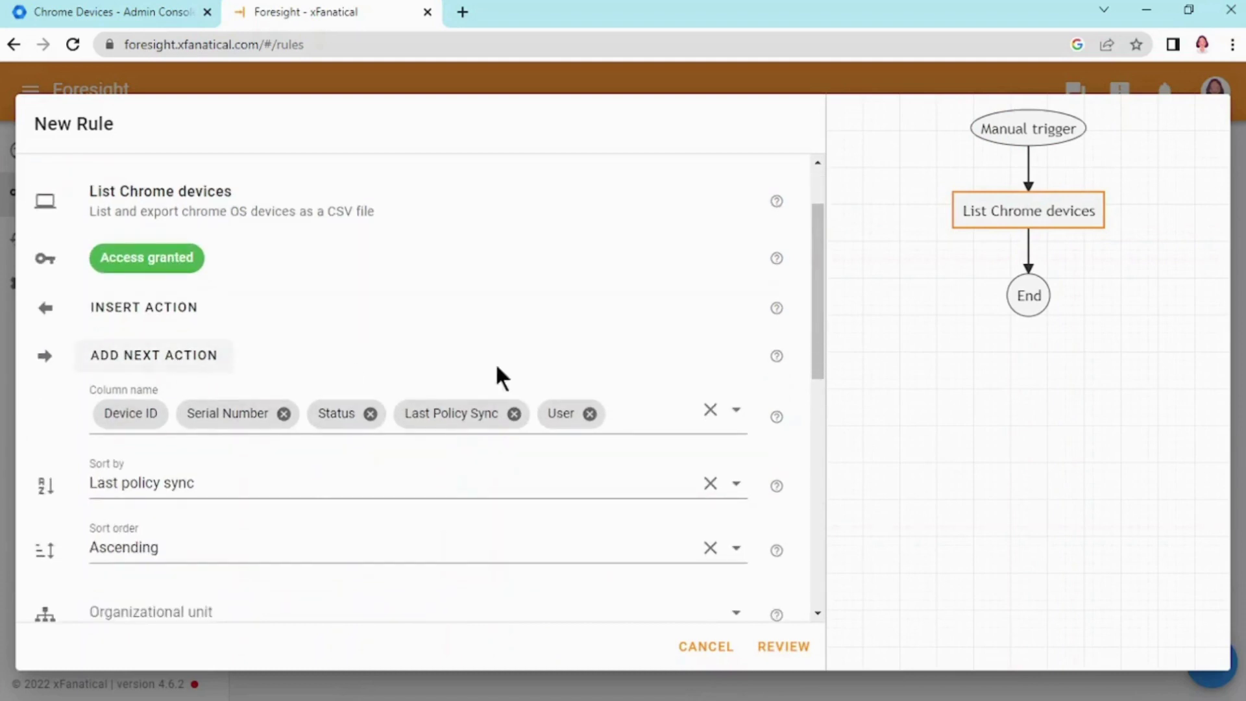
scroll(626, 403, down, 1)
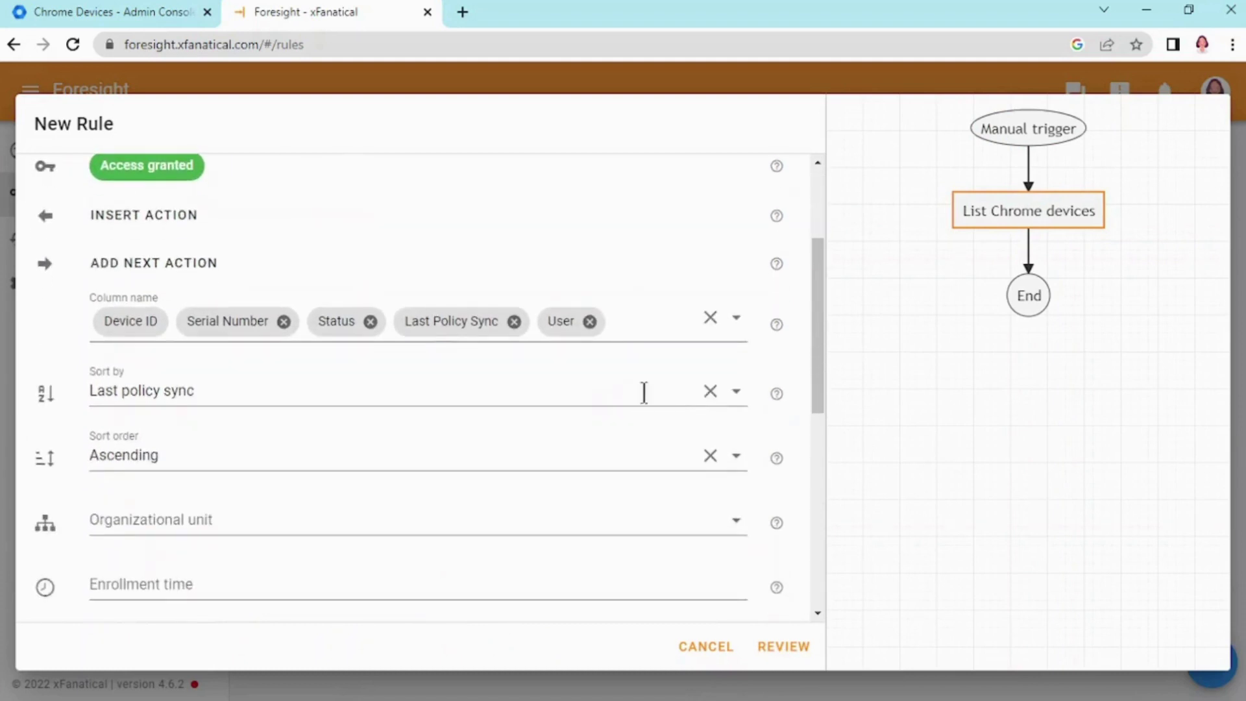
click(737, 325)
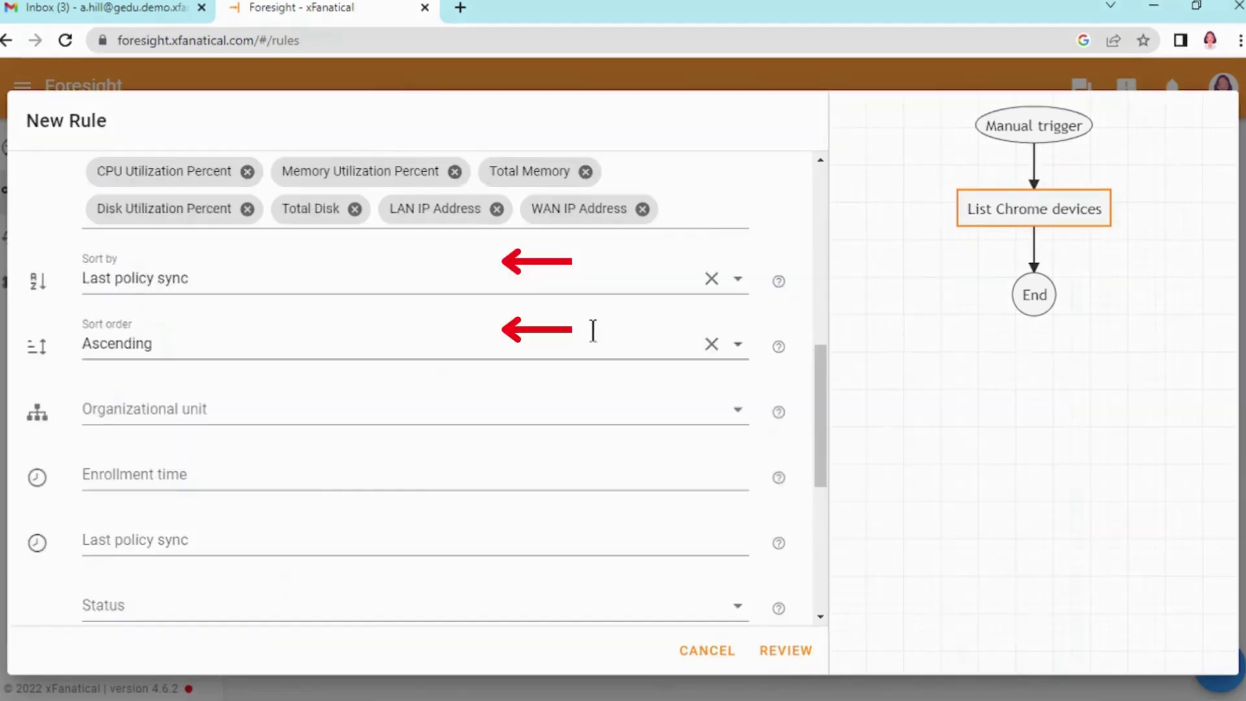
Step: Check the available sort fields and sort orders for the Chrome device list
scroll(820, 355, down, 1)
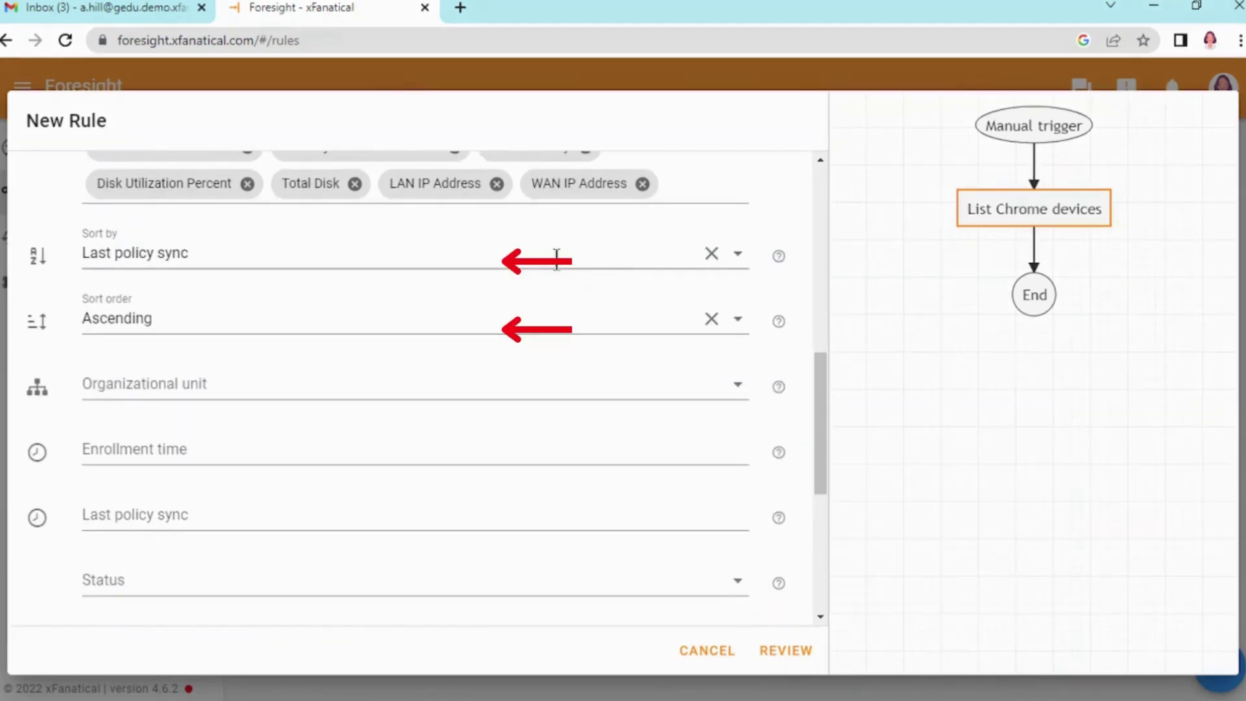
click(739, 259)
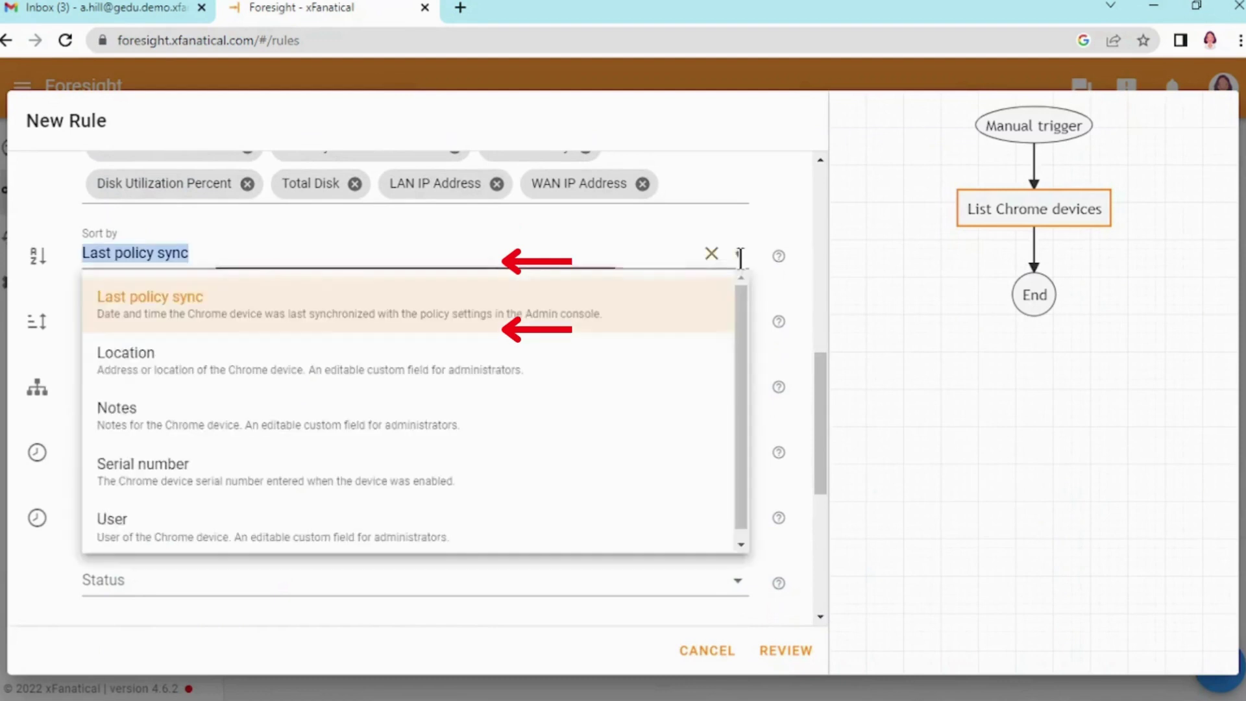
click(738, 257)
click(735, 321)
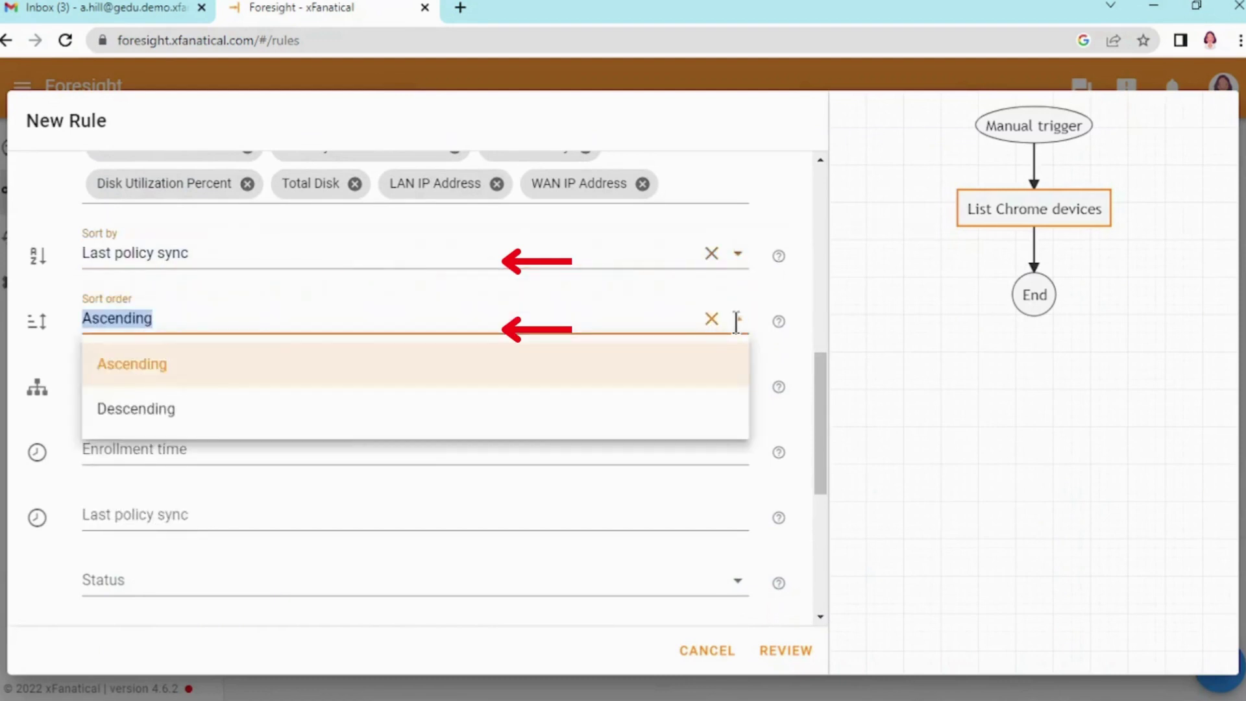
click(736, 322)
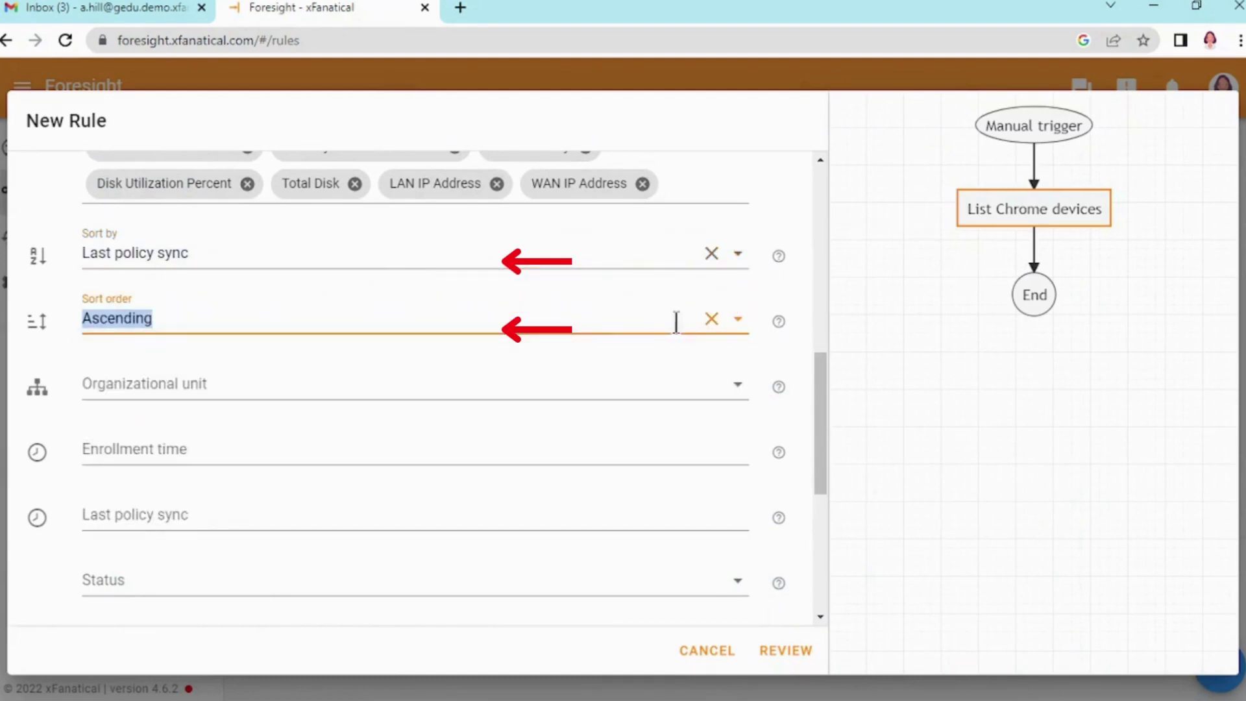
Step: Look through the organizational units available for filtering the Chrome device list
drag(817, 373, 820, 394)
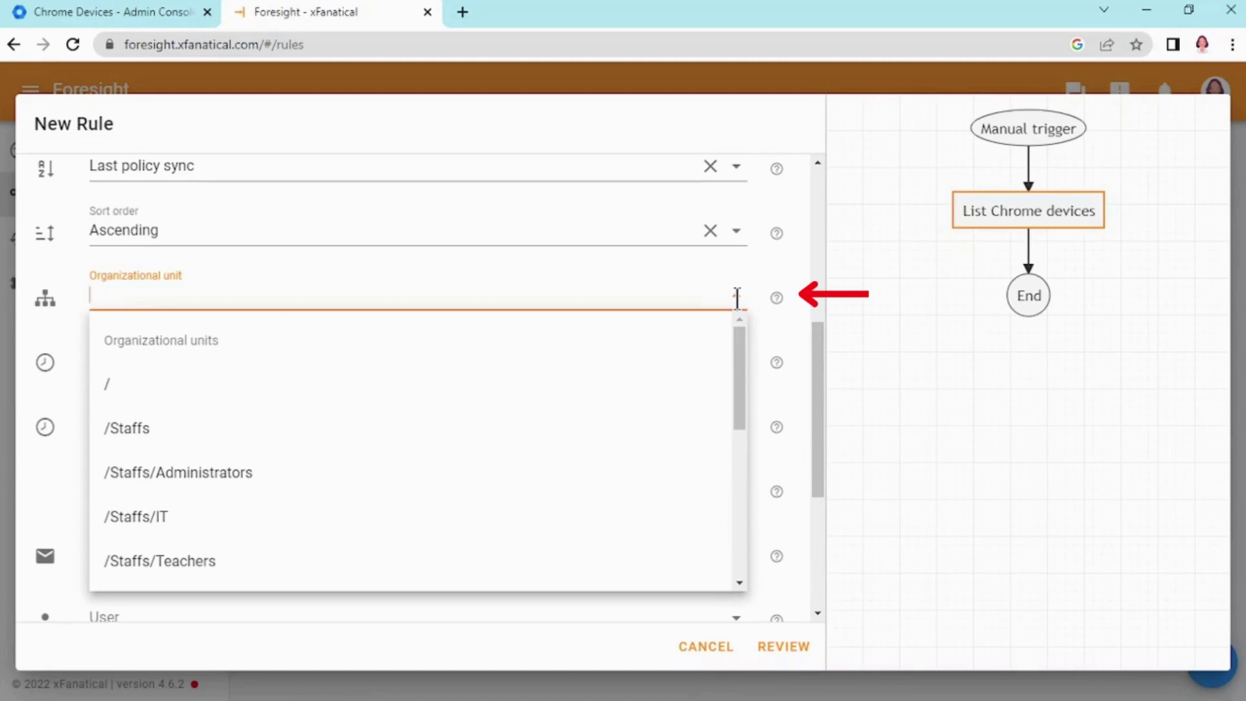
drag(738, 357, 738, 364)
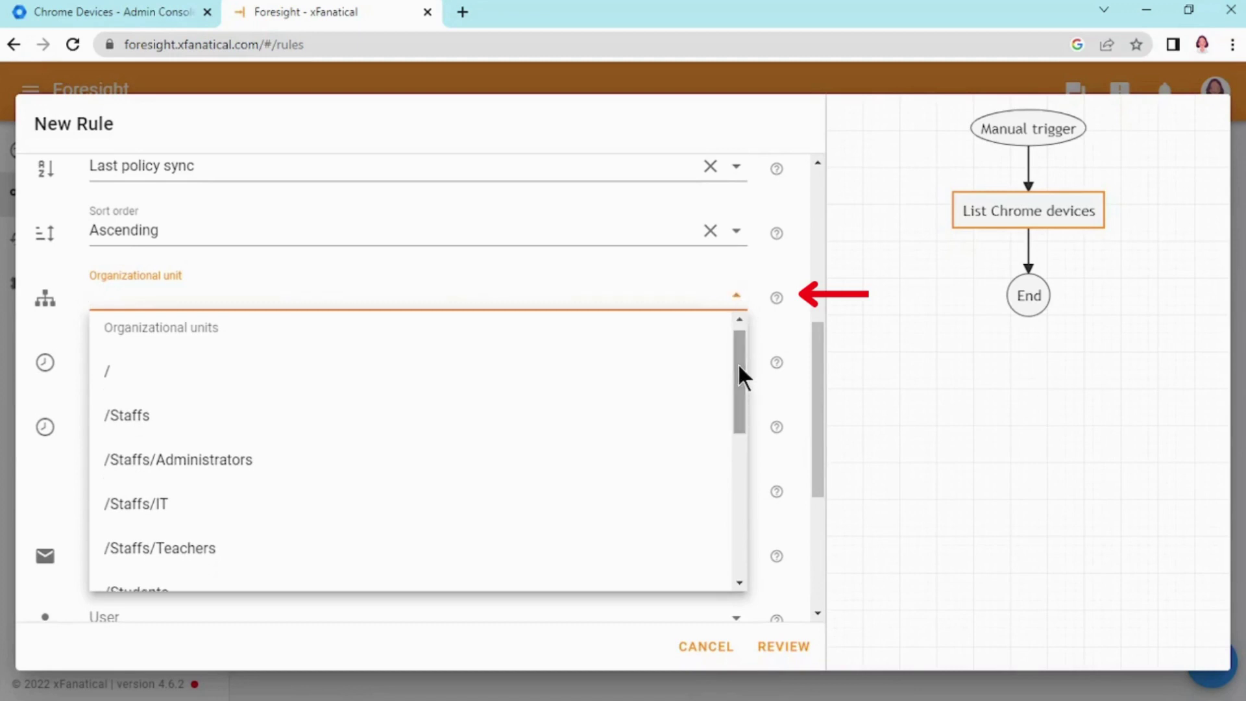
drag(738, 363, 738, 361)
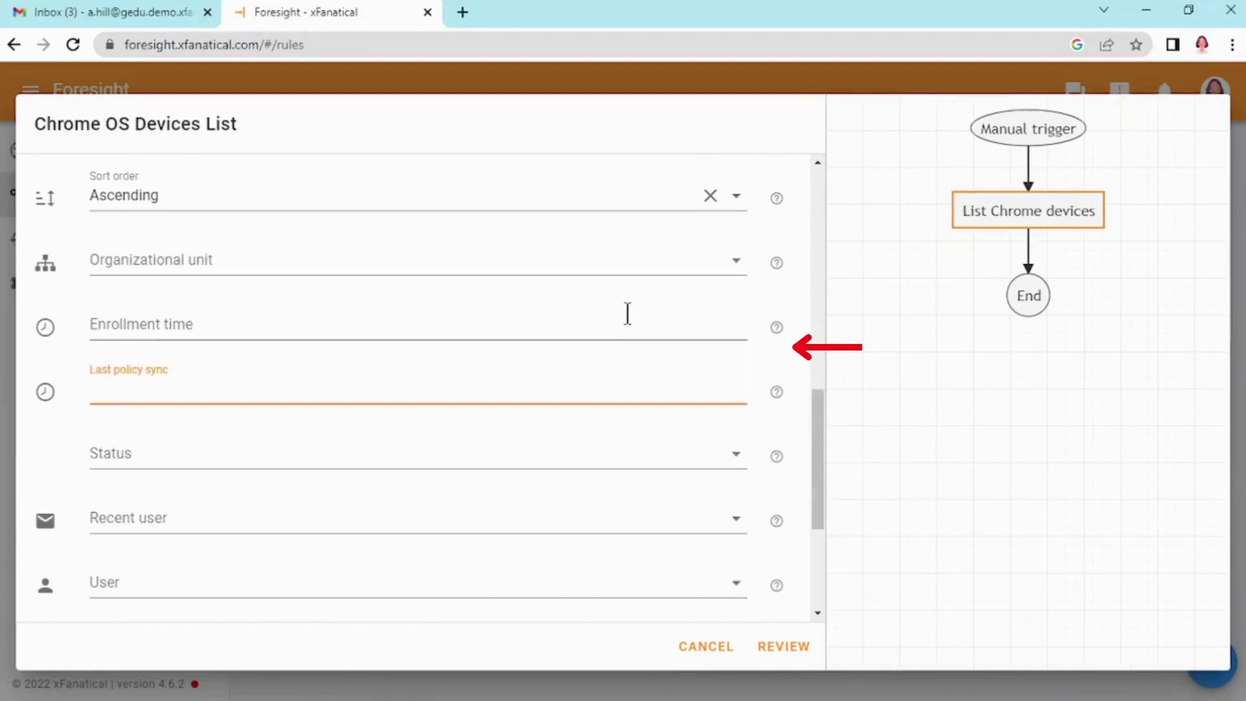
Step: Set the Enrollment time filter to the range 2022-09-01 to 2022-11-30
click(501, 330)
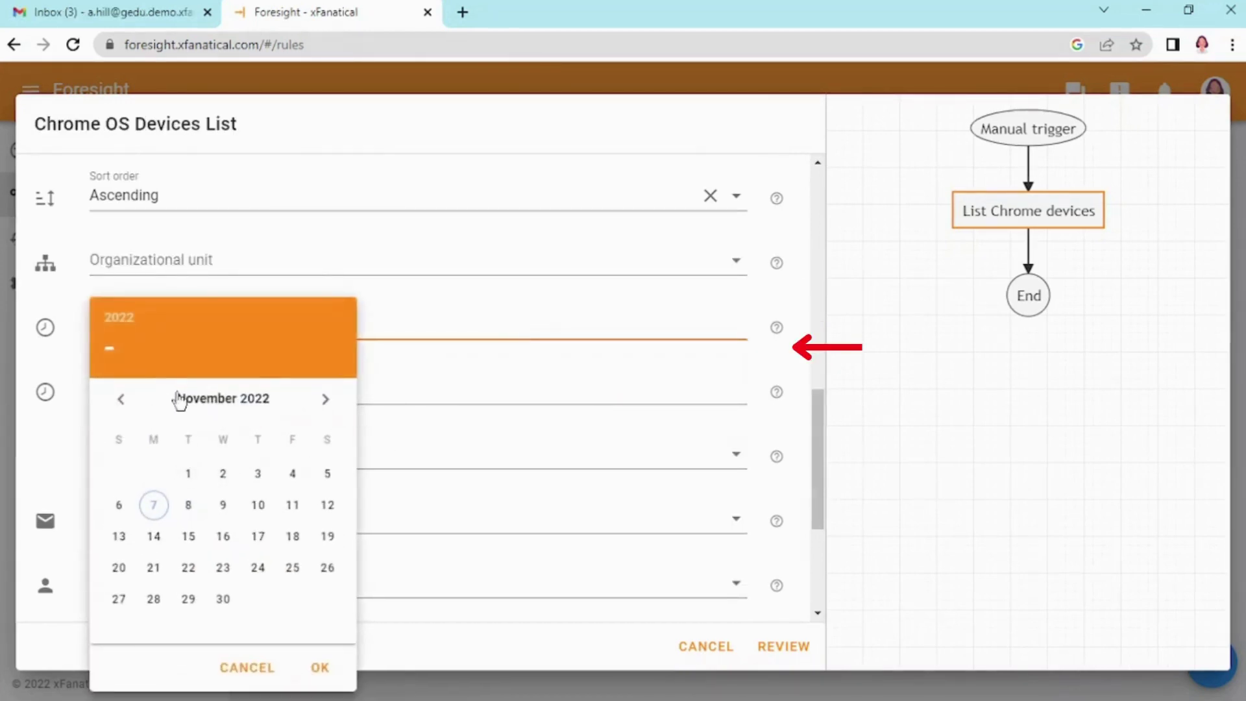
click(124, 401)
click(124, 401)
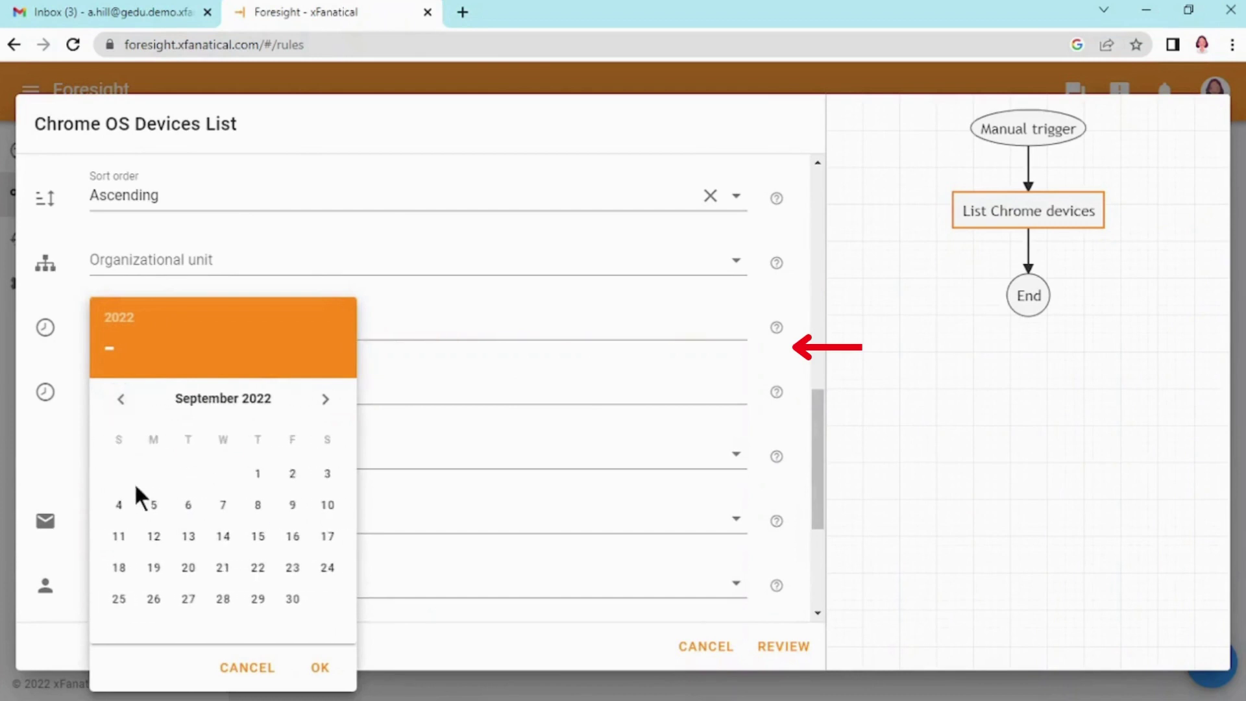
click(258, 473)
click(326, 400)
click(326, 399)
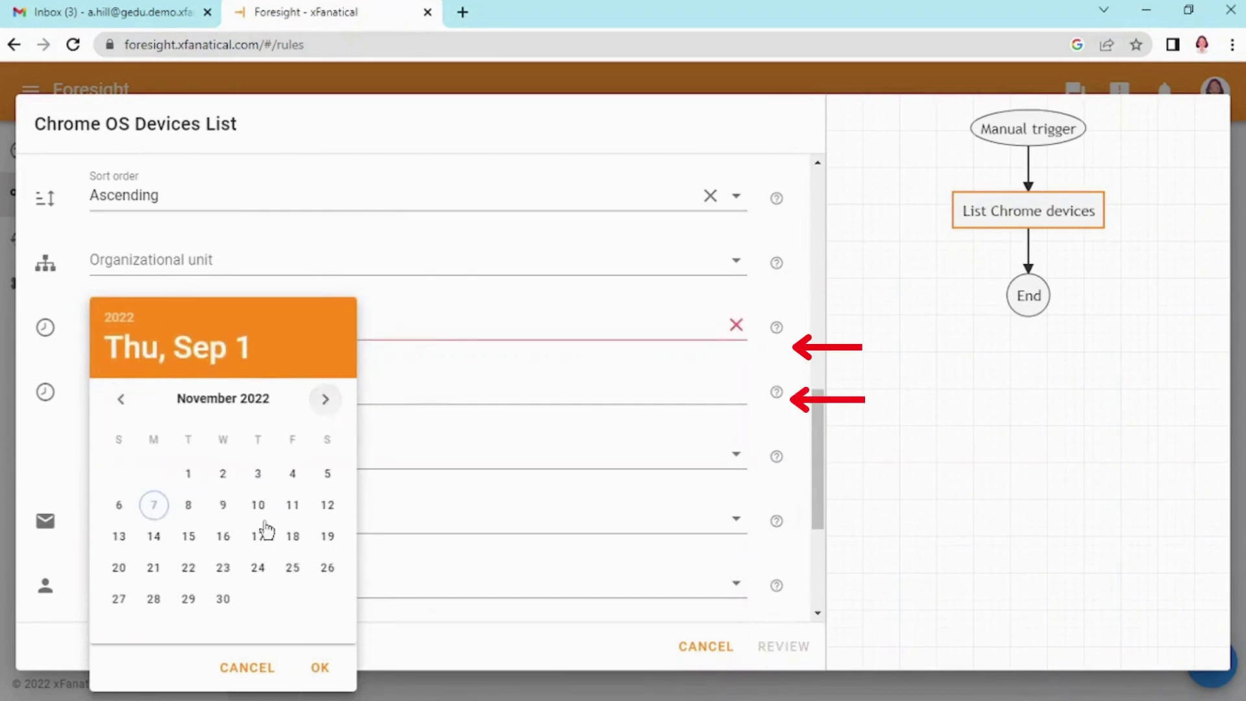
click(222, 599)
click(321, 668)
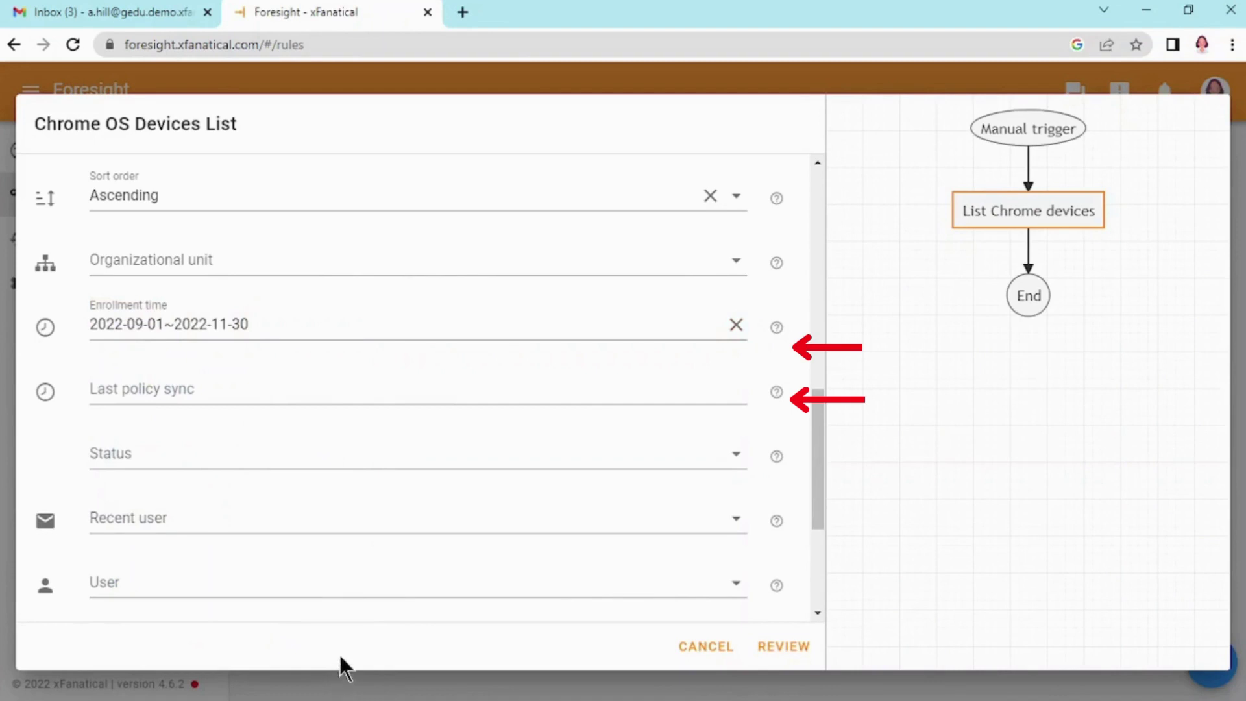
Step: Clear the date range from the Enrollment time filter
click(625, 392)
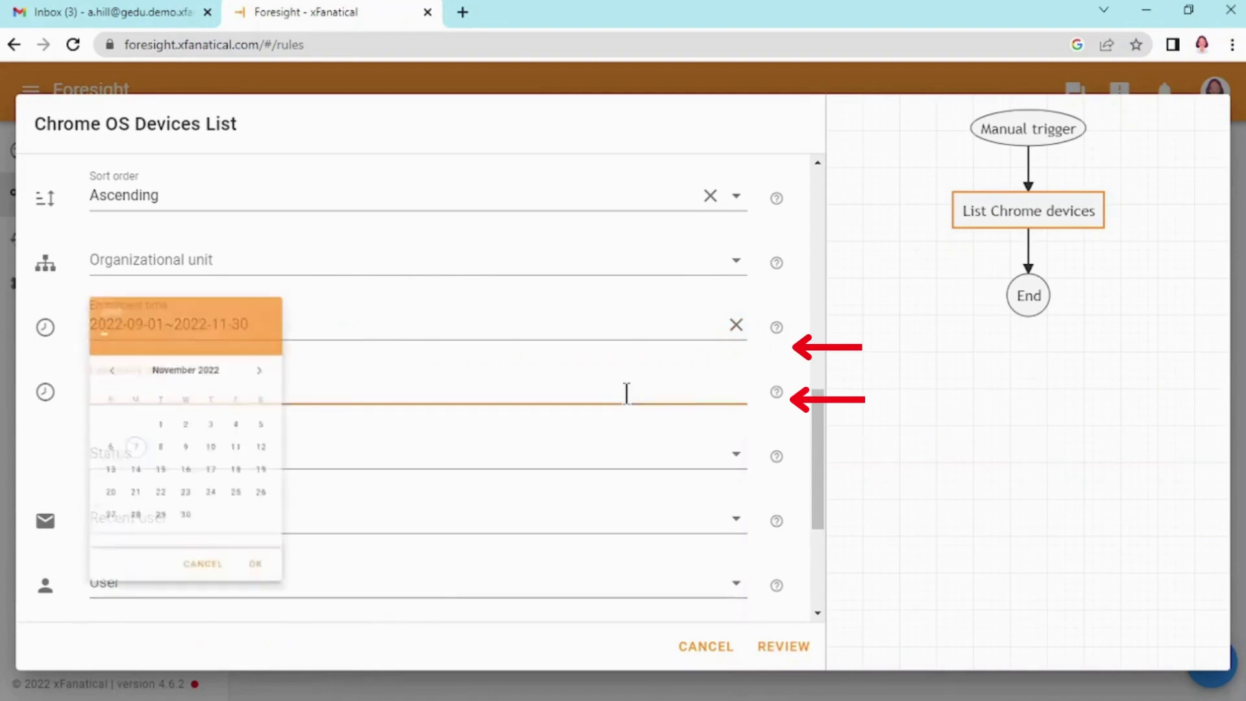
click(888, 374)
click(737, 326)
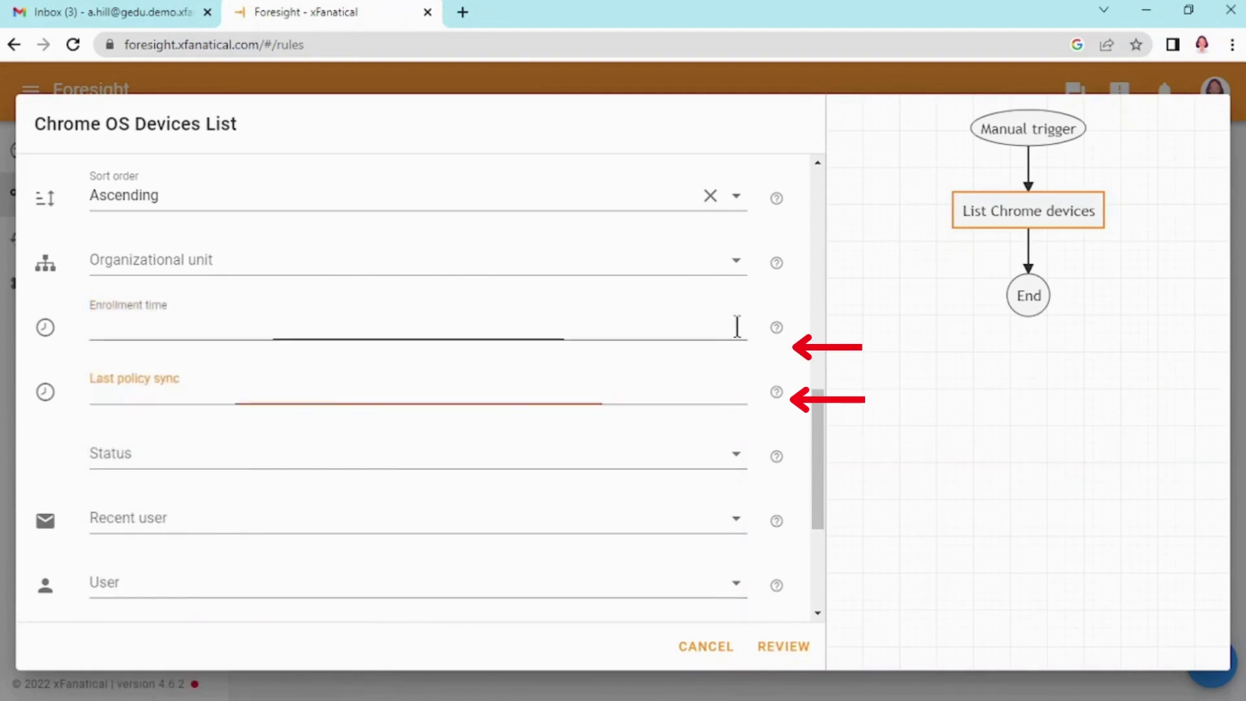
Step: Set the Last policy sync filter to 2022-11-01 to 2022-11-30, and clear it again
click(227, 391)
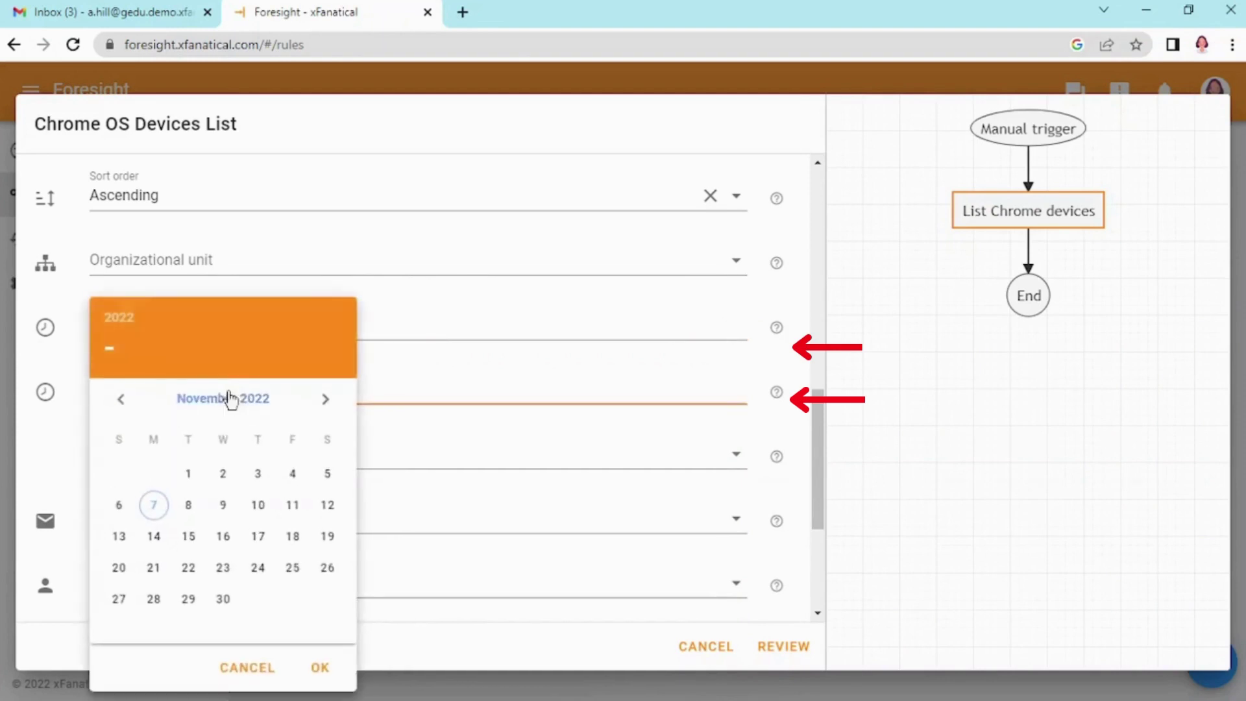
click(188, 476)
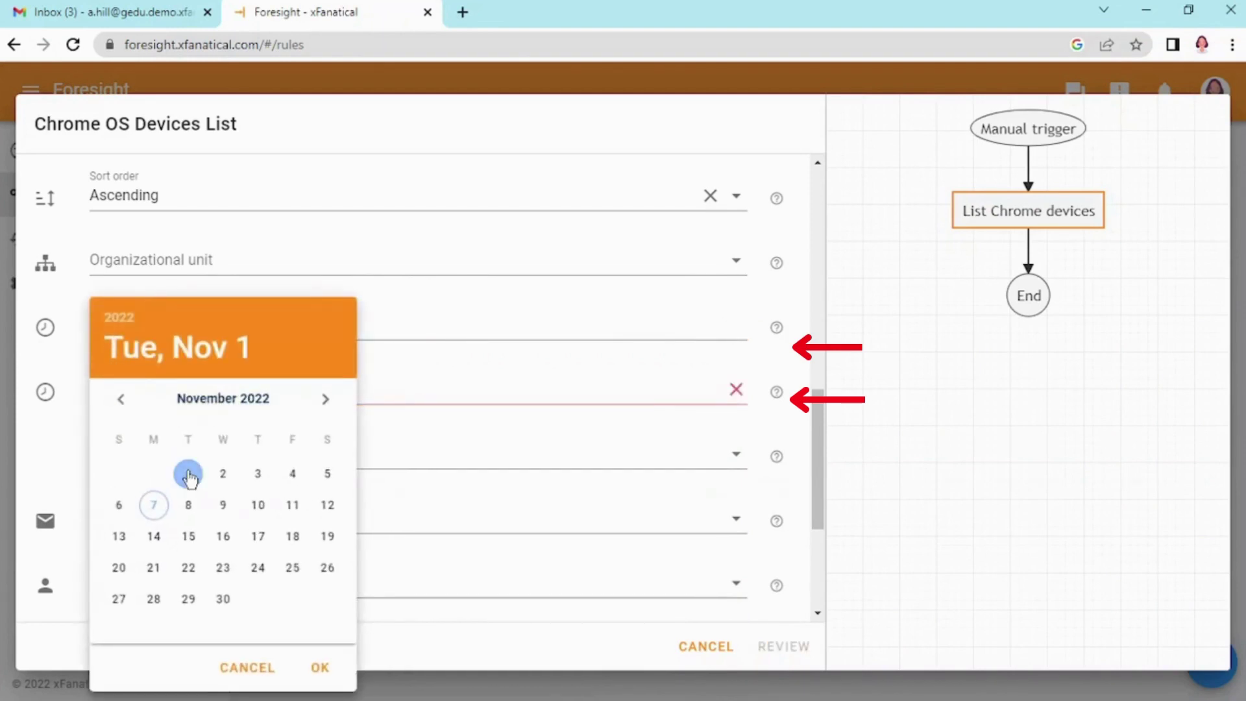
click(222, 605)
click(315, 667)
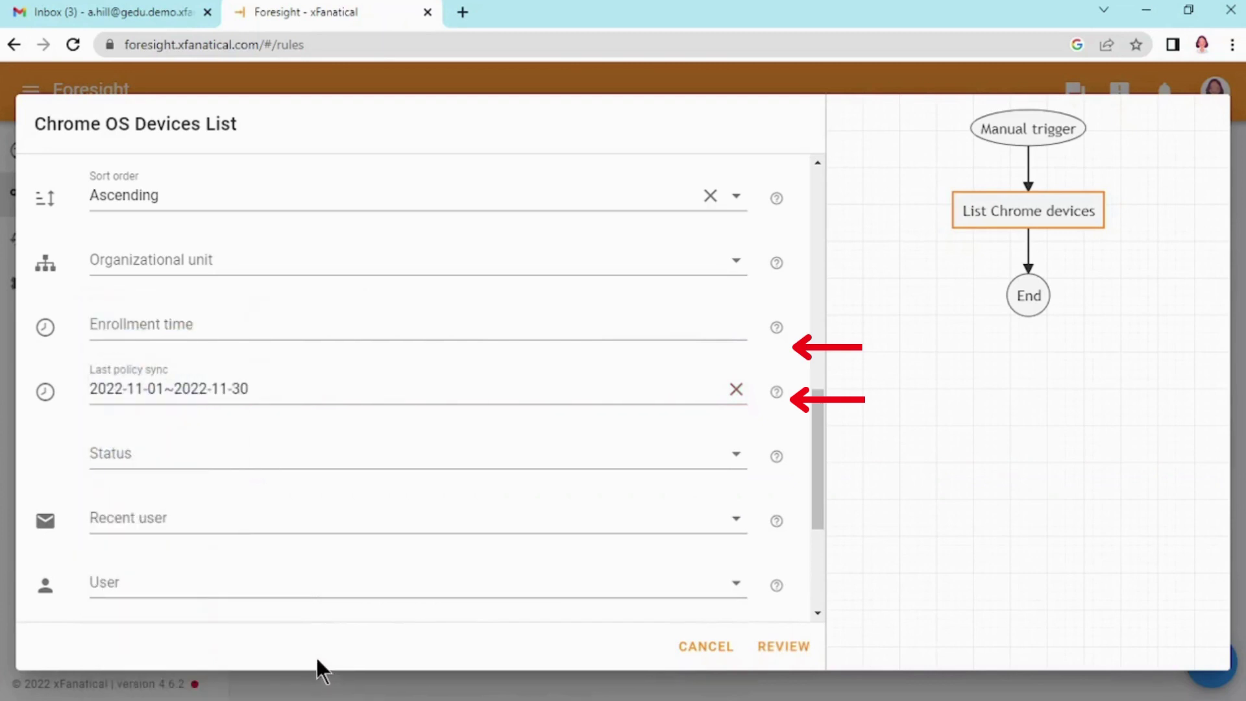
click(736, 390)
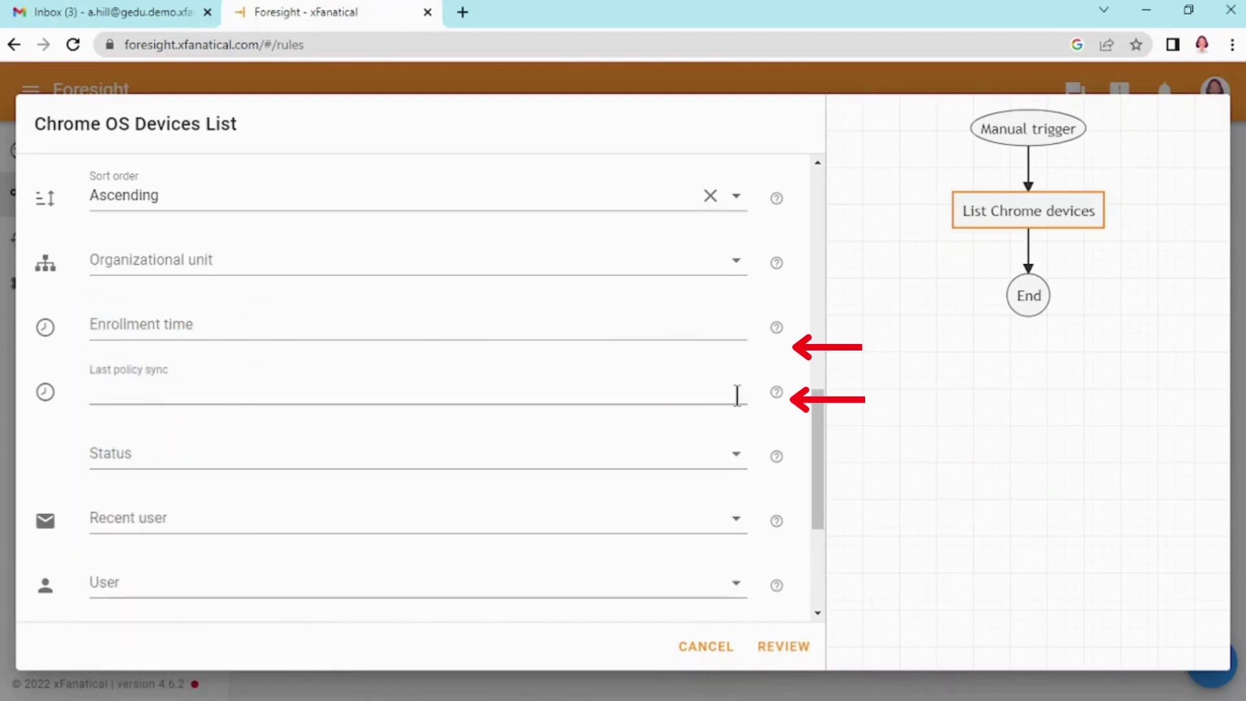
mouse_move(779, 365)
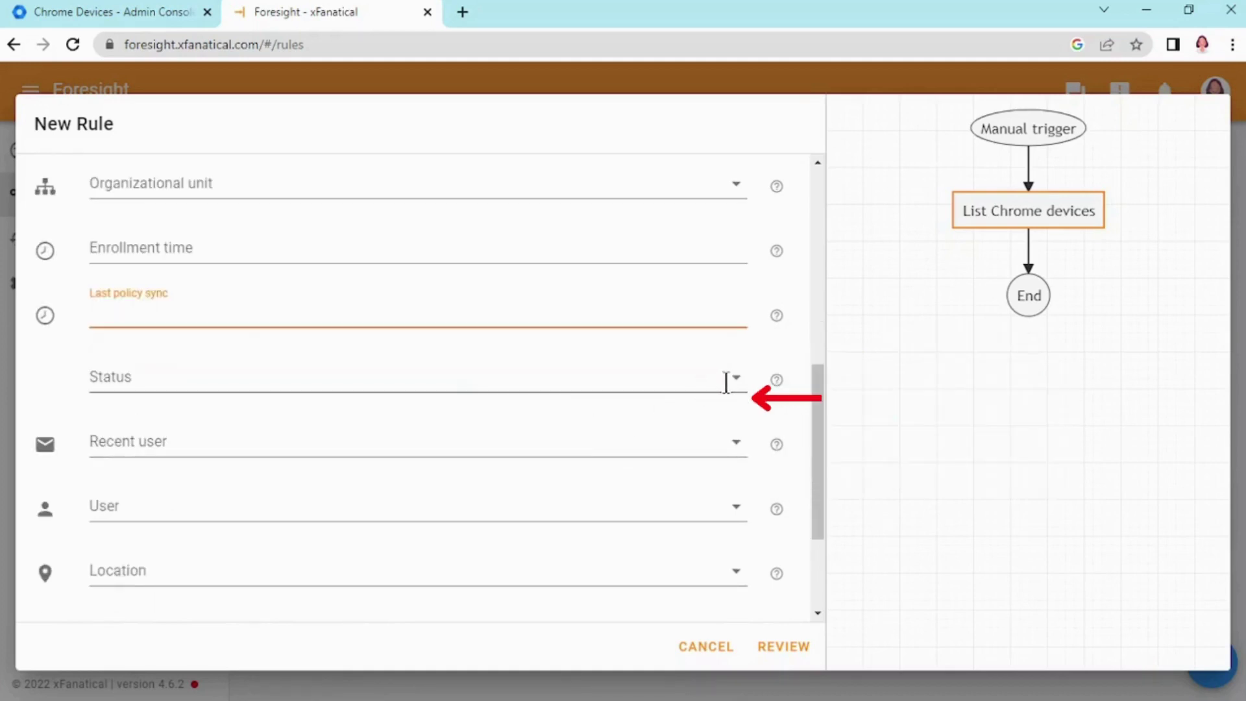
Step: Review the device status options and the remaining user, location and notes filters
click(734, 381)
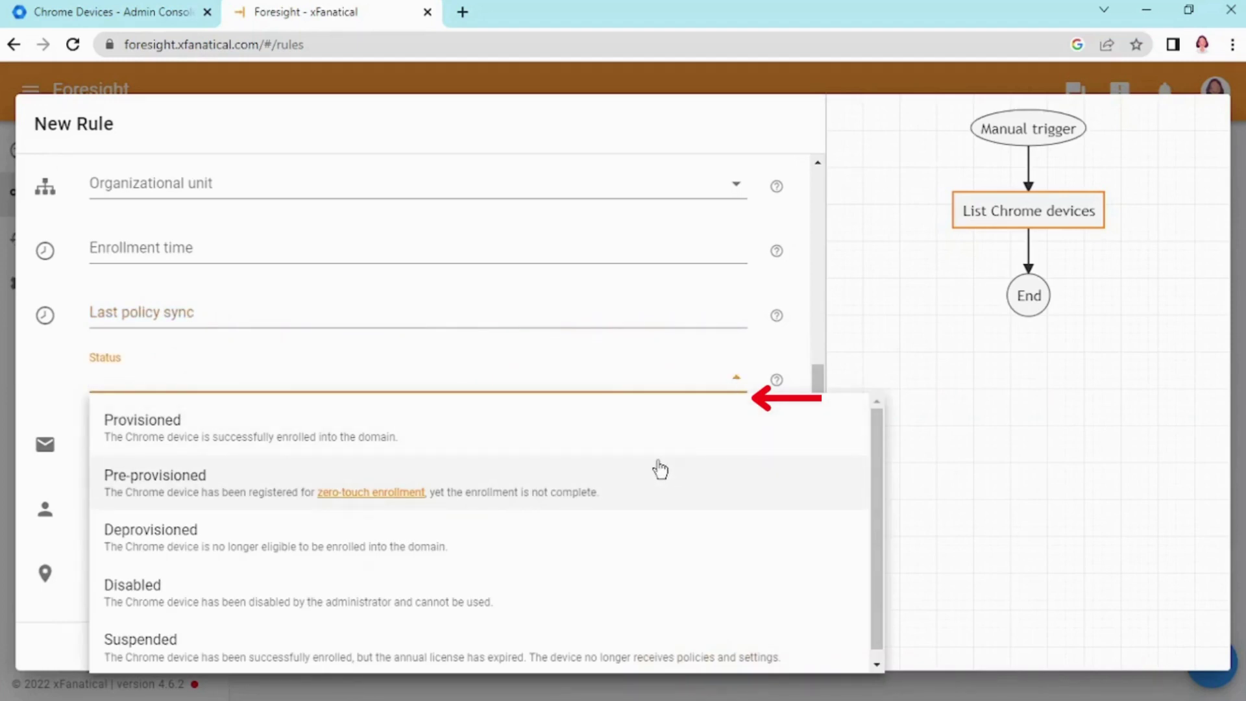
scroll(660, 468, down, 1)
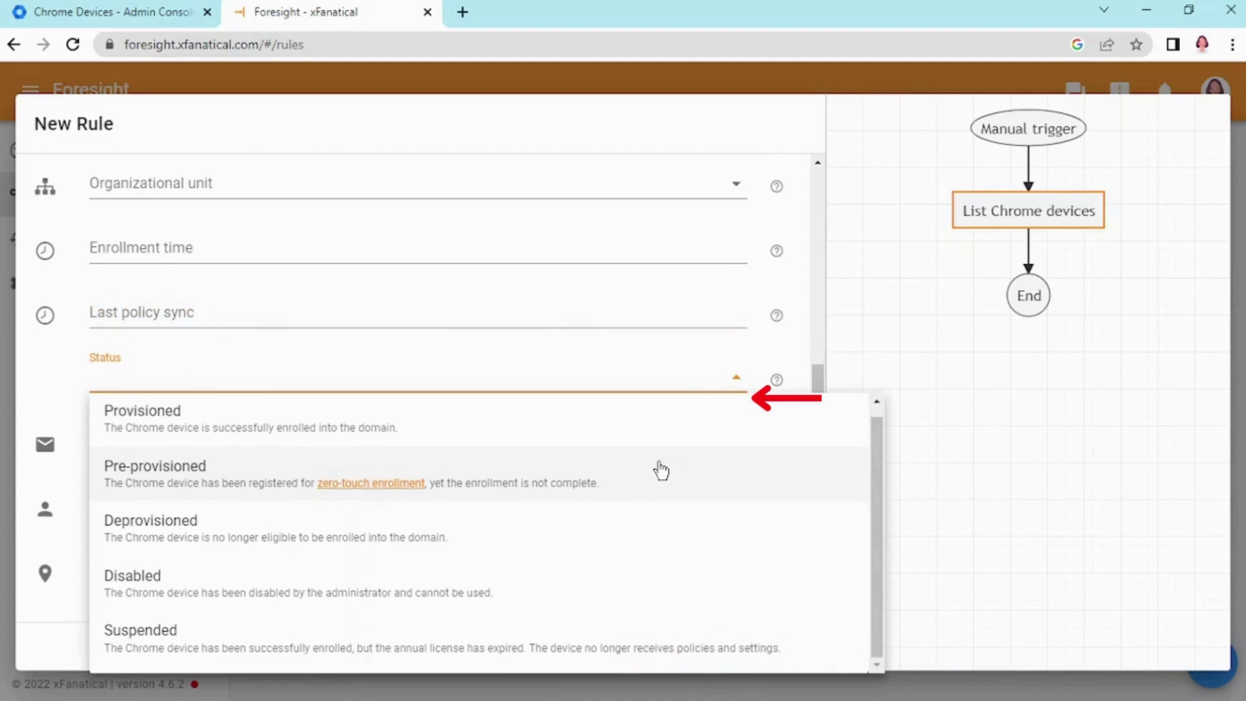
click(944, 406)
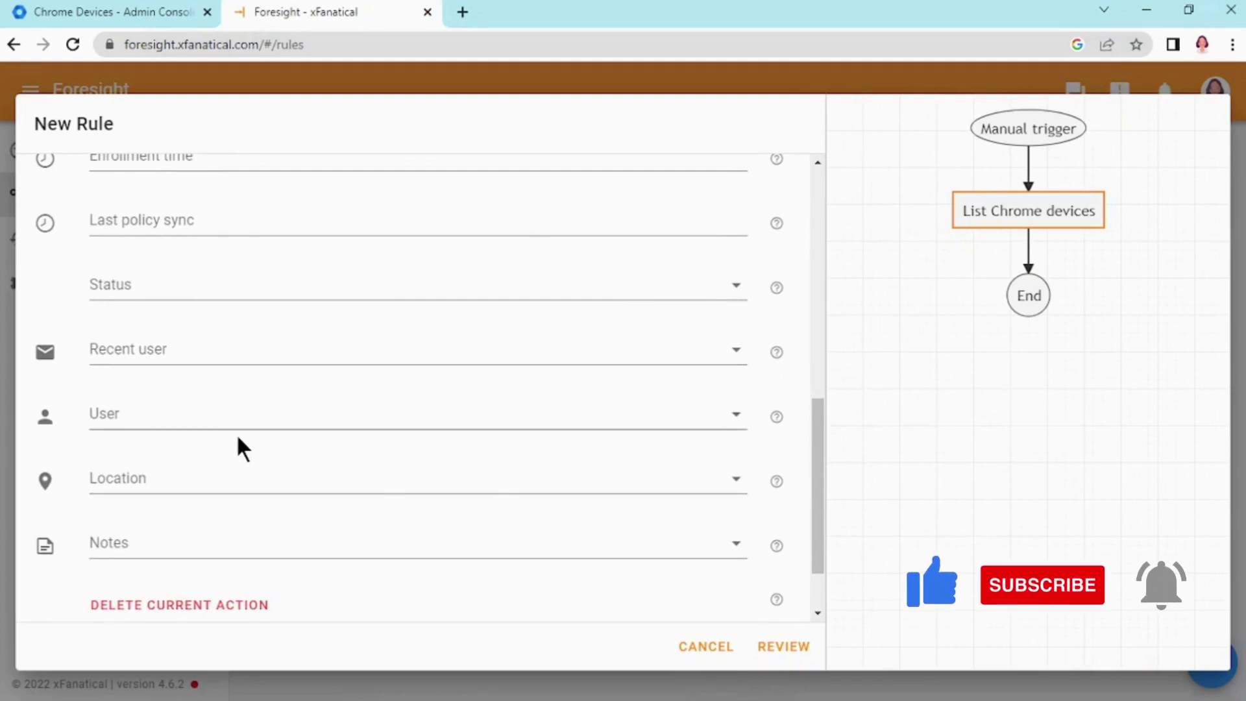
scroll(238, 438, down, 1)
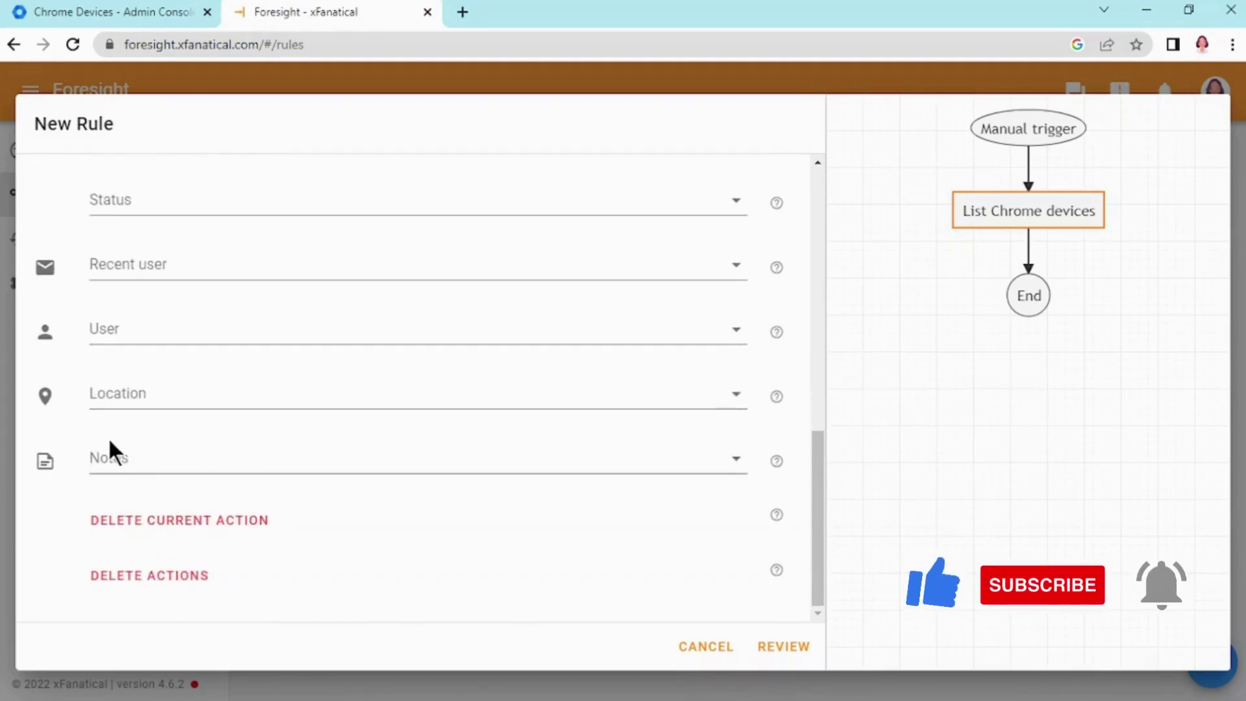
Step: Add a next action after List Chrome devices by searching for "email" and choosing the Gmail Email action
scroll(110, 439, up, 6)
scroll(107, 438, up, 1)
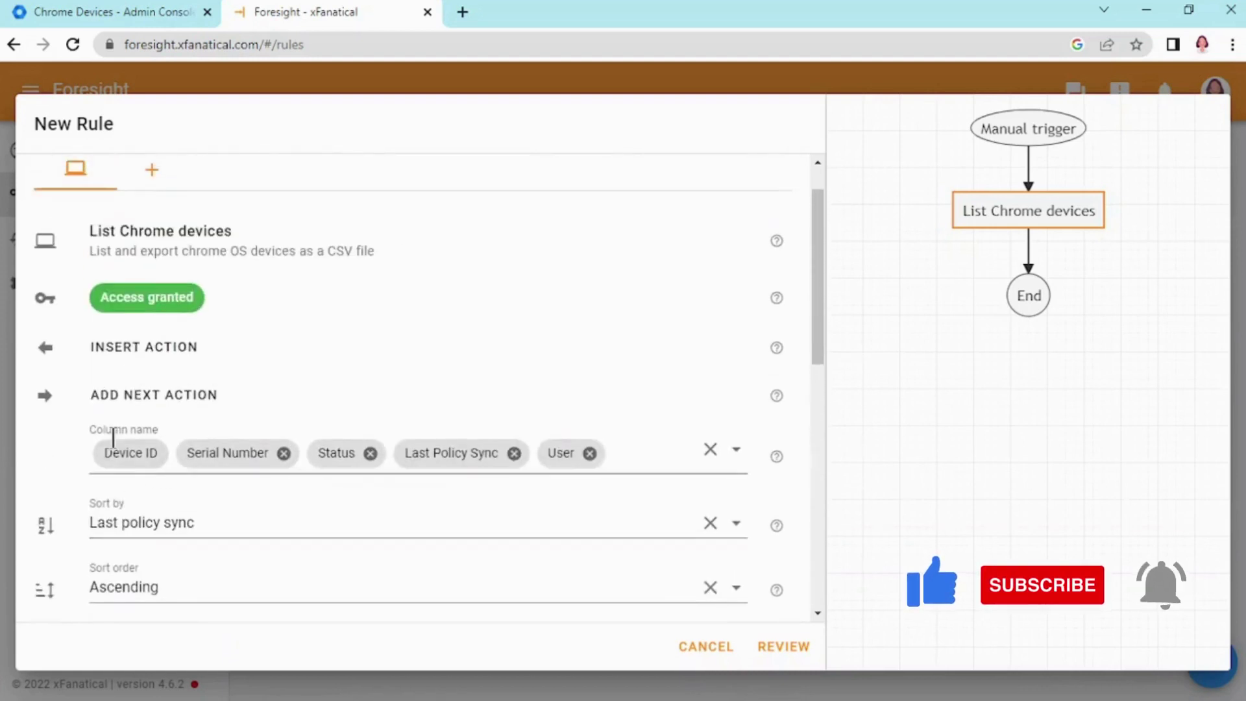
click(163, 397)
double_click(613, 203)
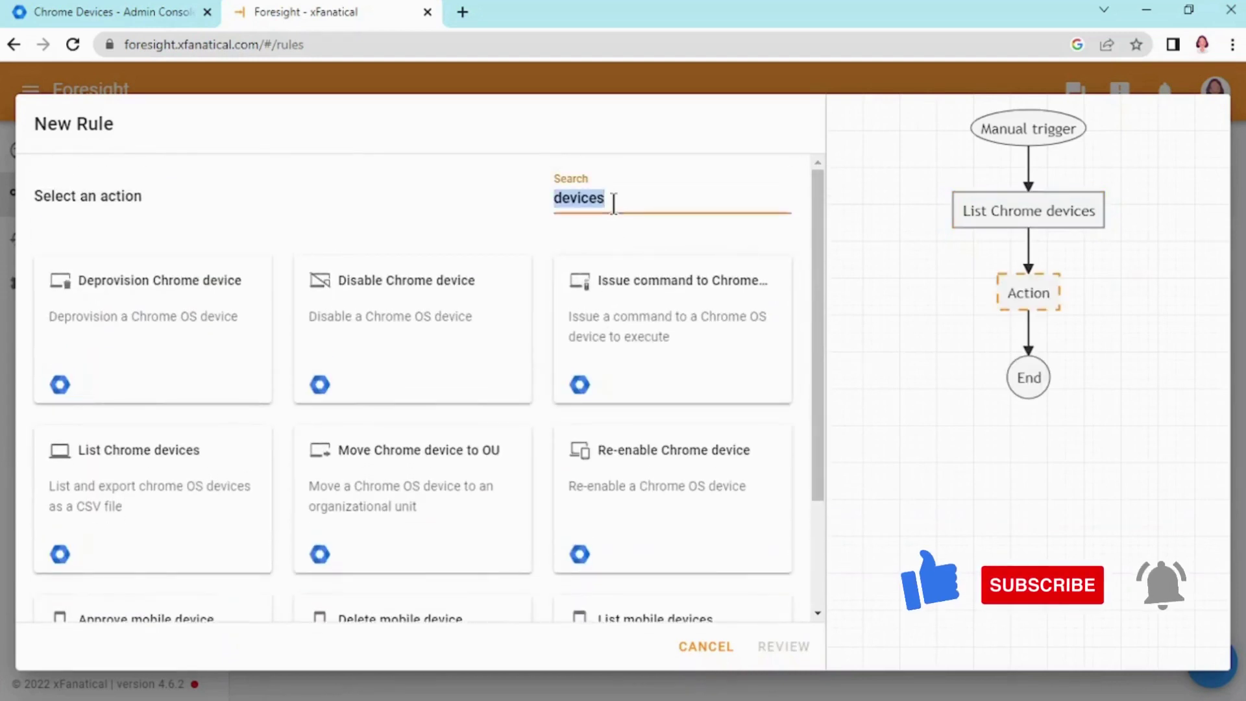
text(e)
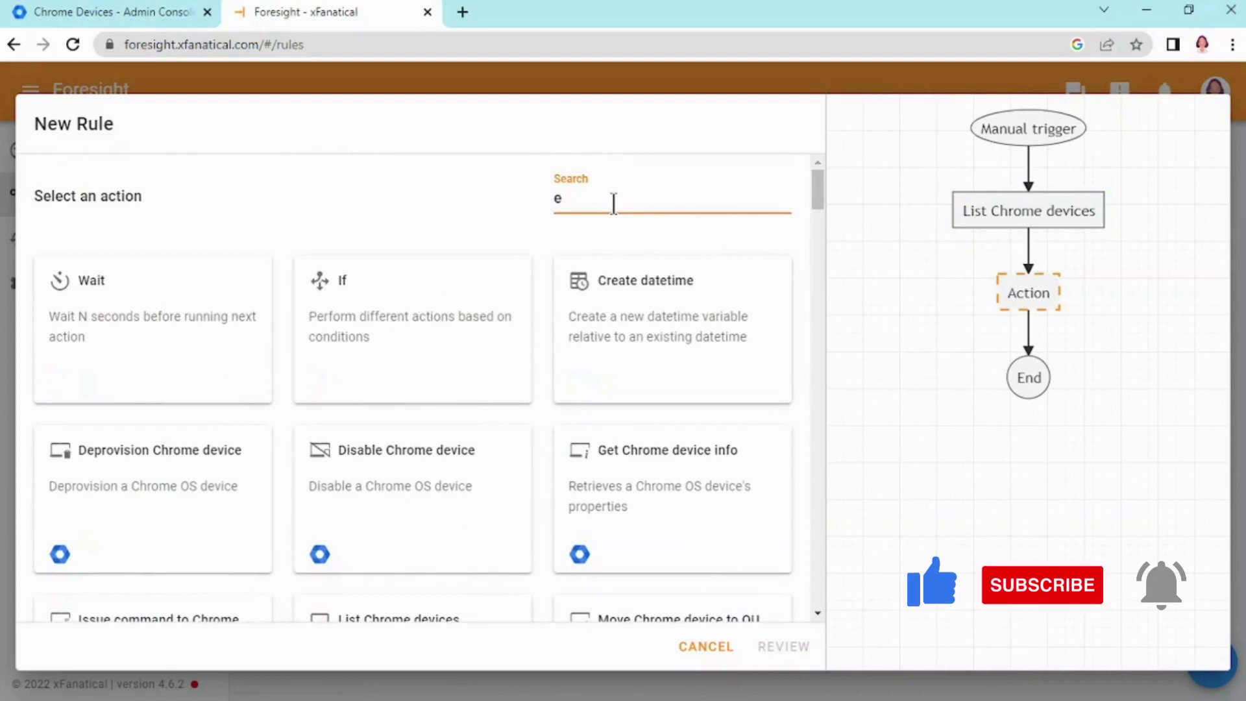
text(mail)
scroll(217, 506, down, 10)
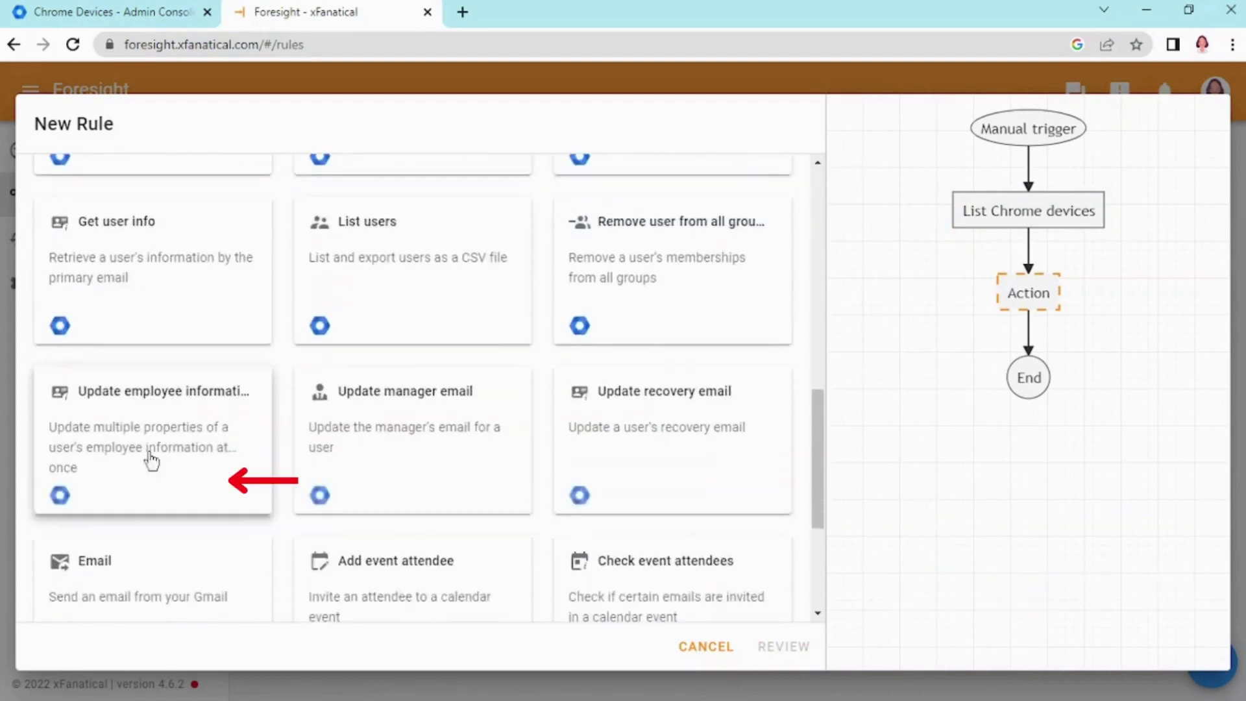
scroll(151, 459, down, 1)
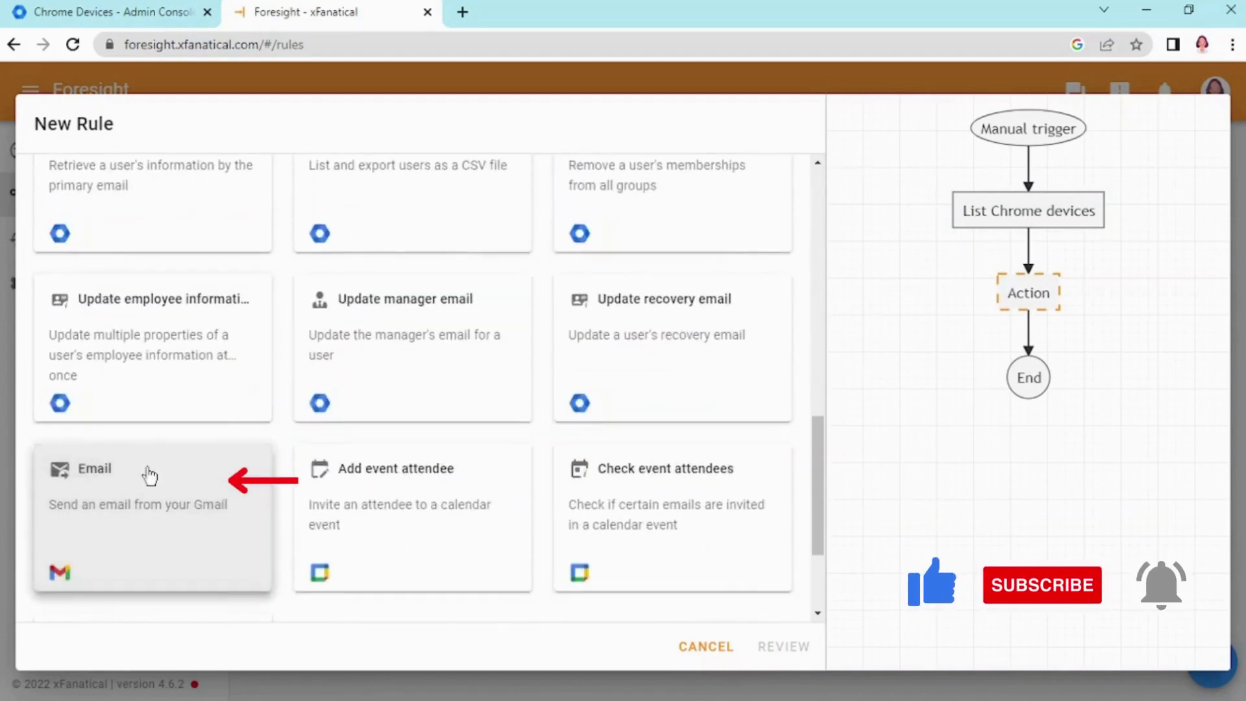
click(149, 477)
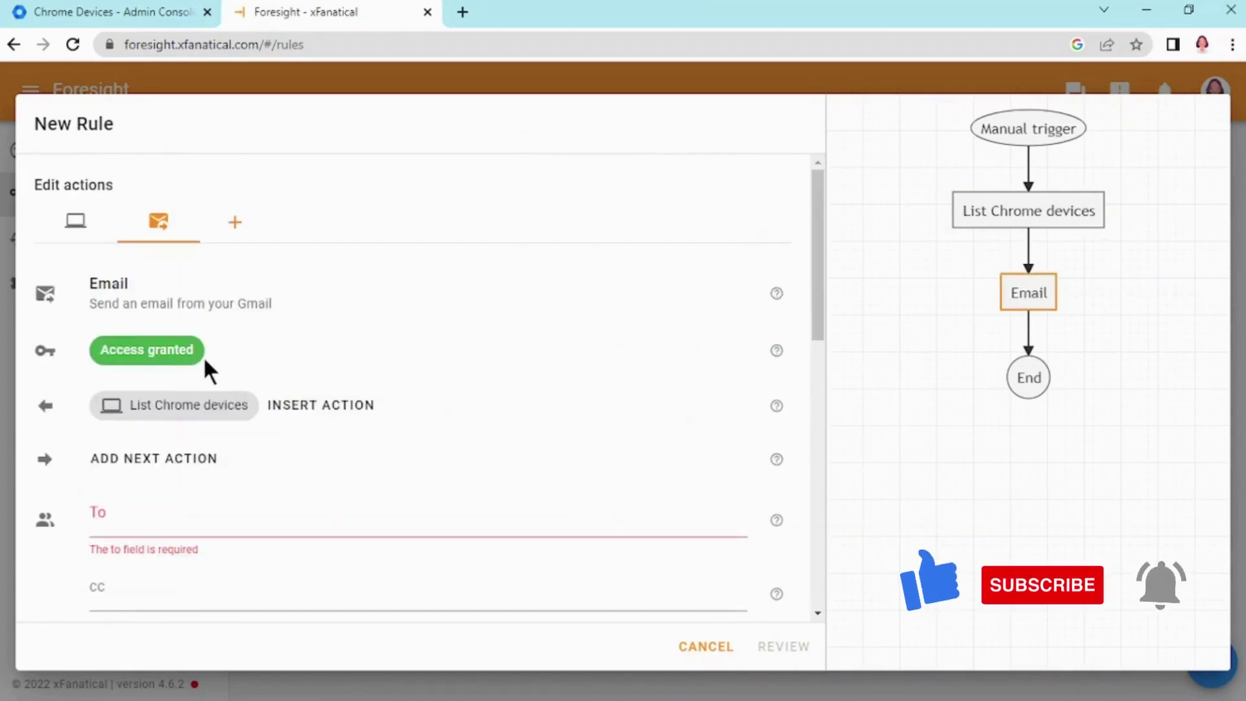
Step: Enter the recipient's email address in the To field of the Email action
scroll(204, 356, down, 3)
click(213, 345)
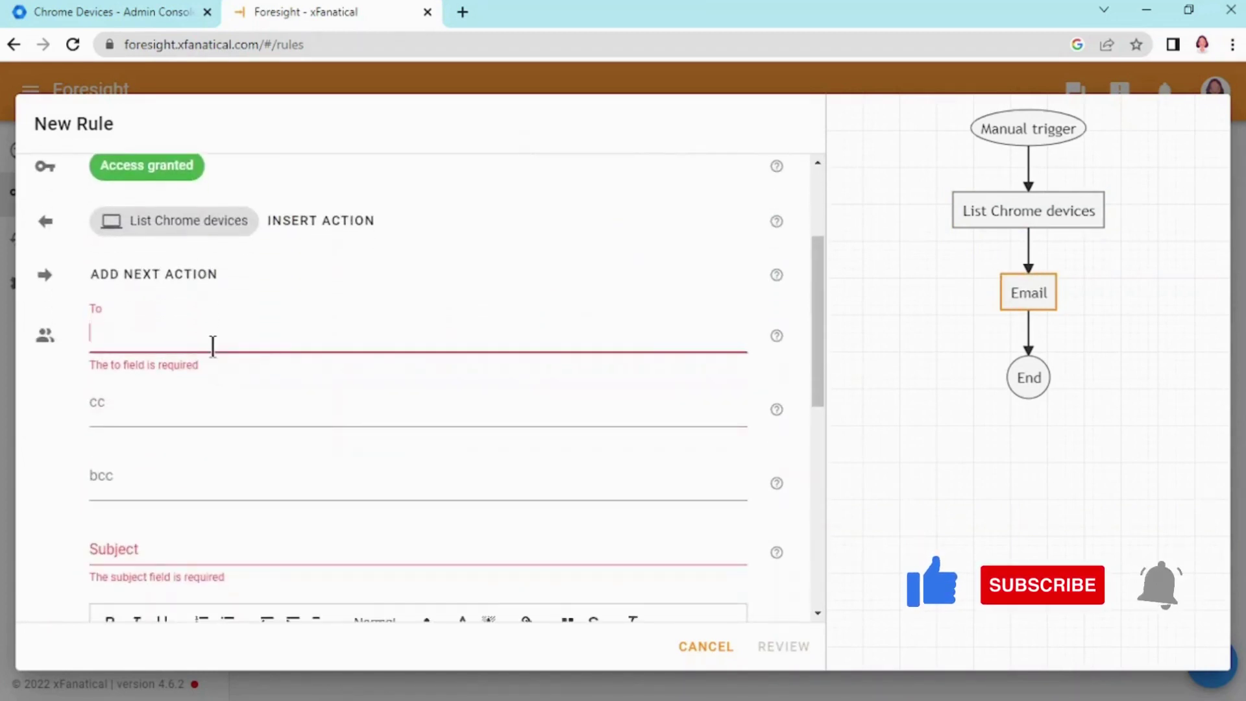
key(ctrl+v)
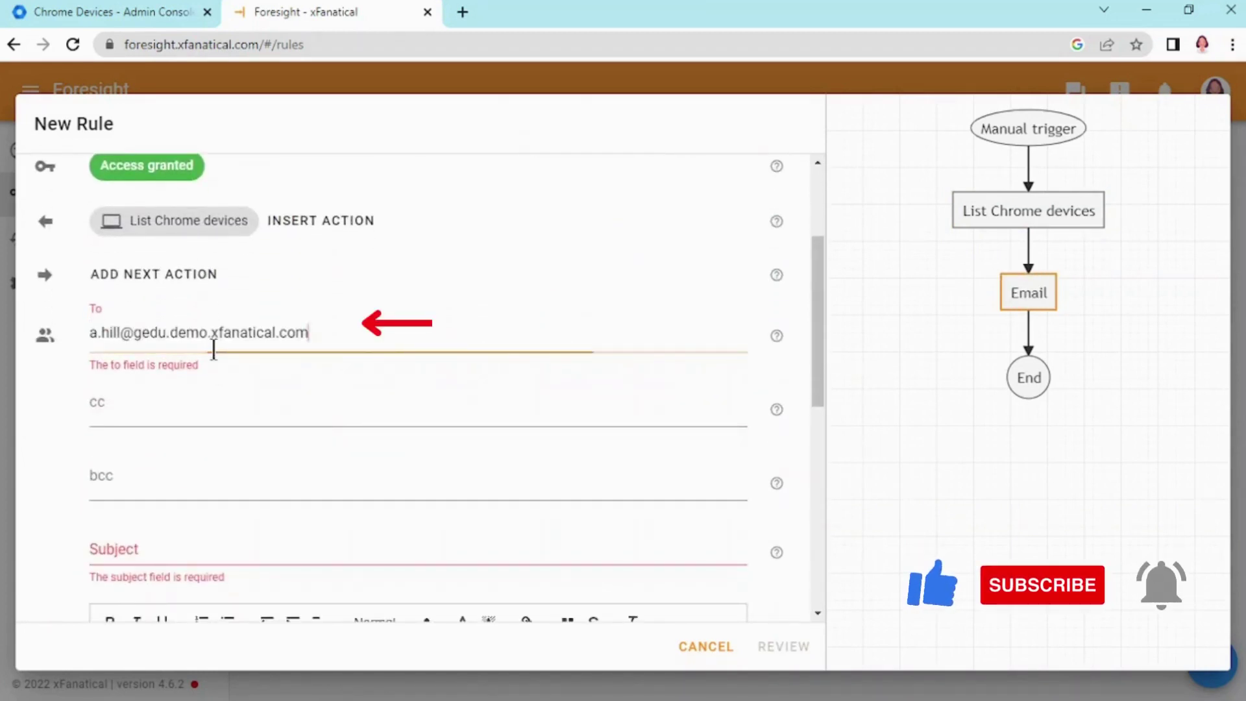
Step: Set the subject to "Chrome Devices List" and write the body "Here is the list of Chrome Devices." with the Chrome Devices CSV Download Link variable
scroll(213, 351, down, 3)
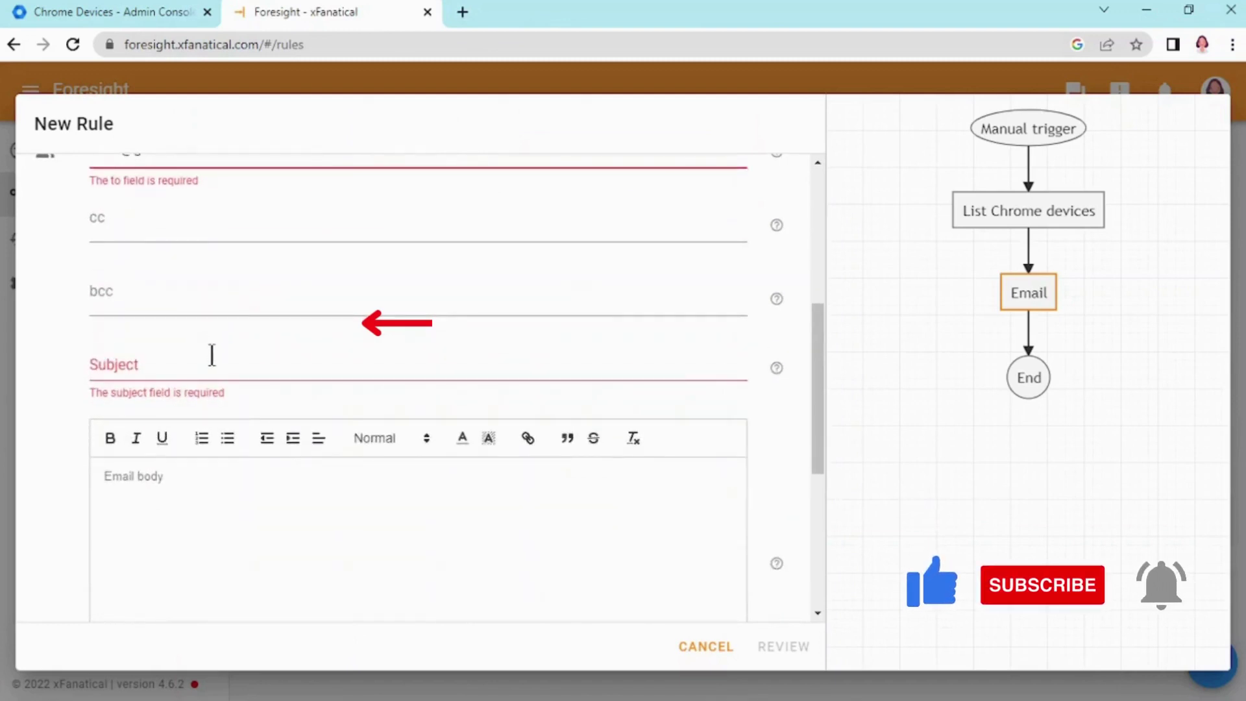
click(212, 355)
text(Chrome )
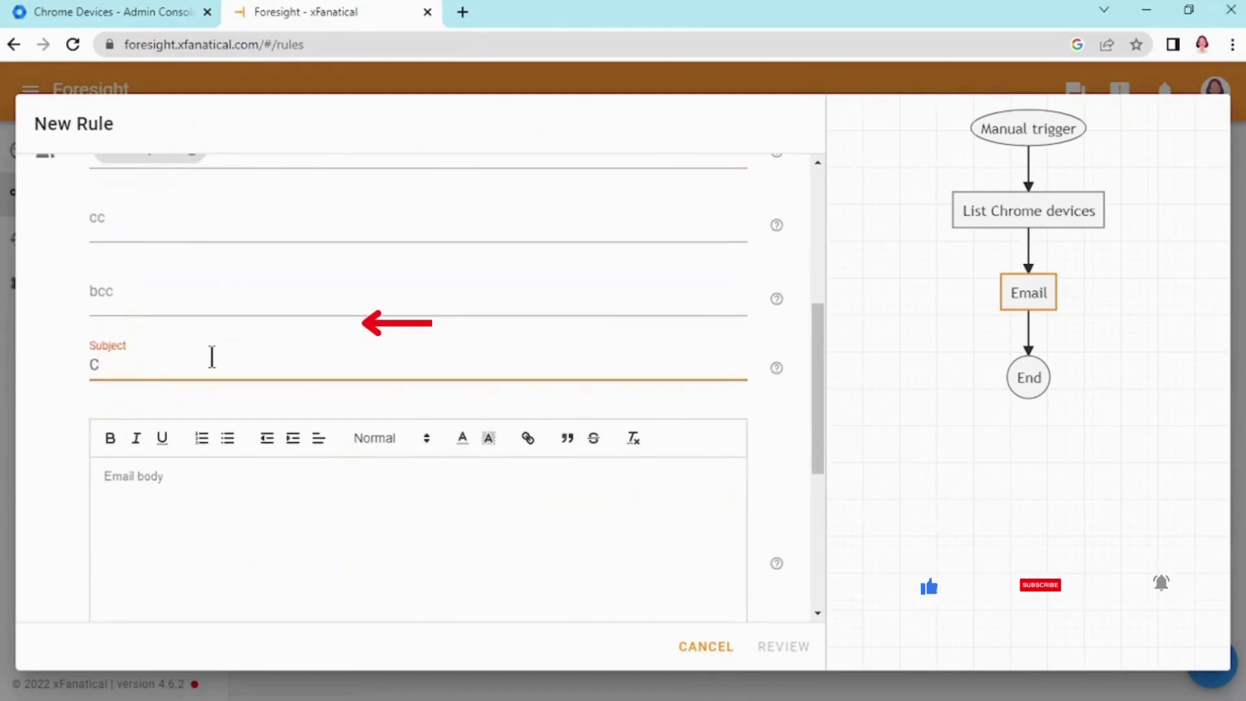
text(De)
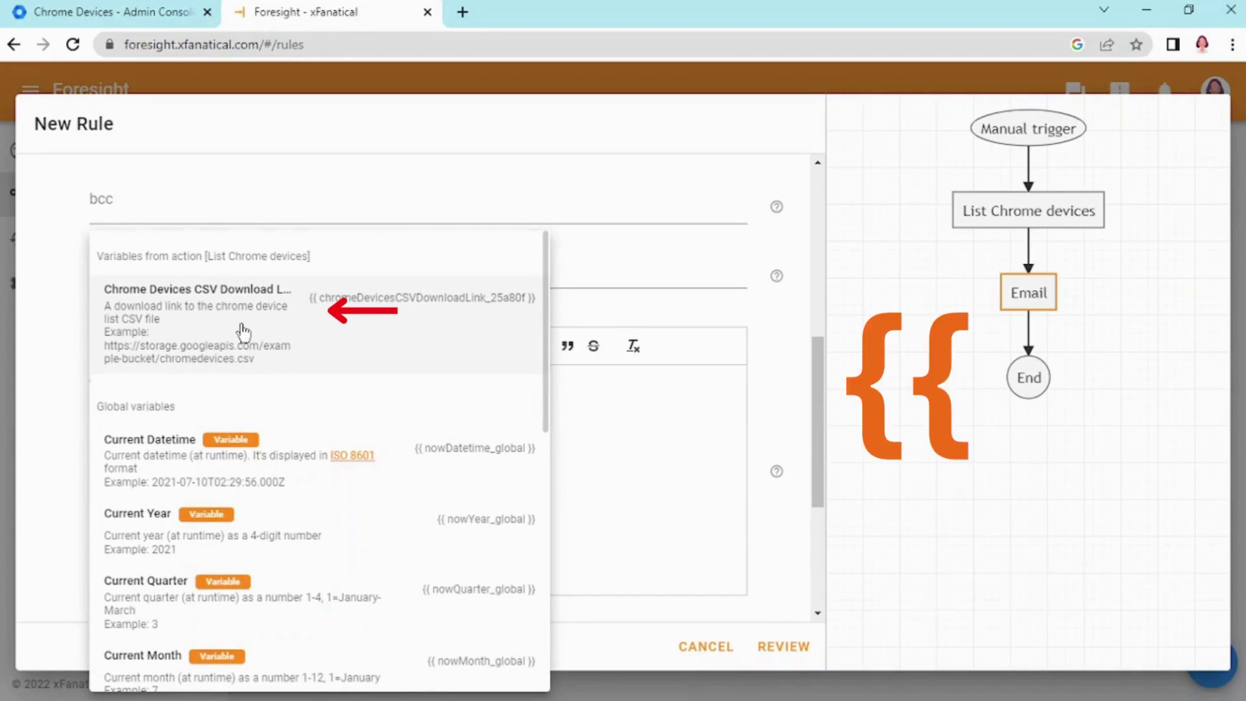
click(243, 332)
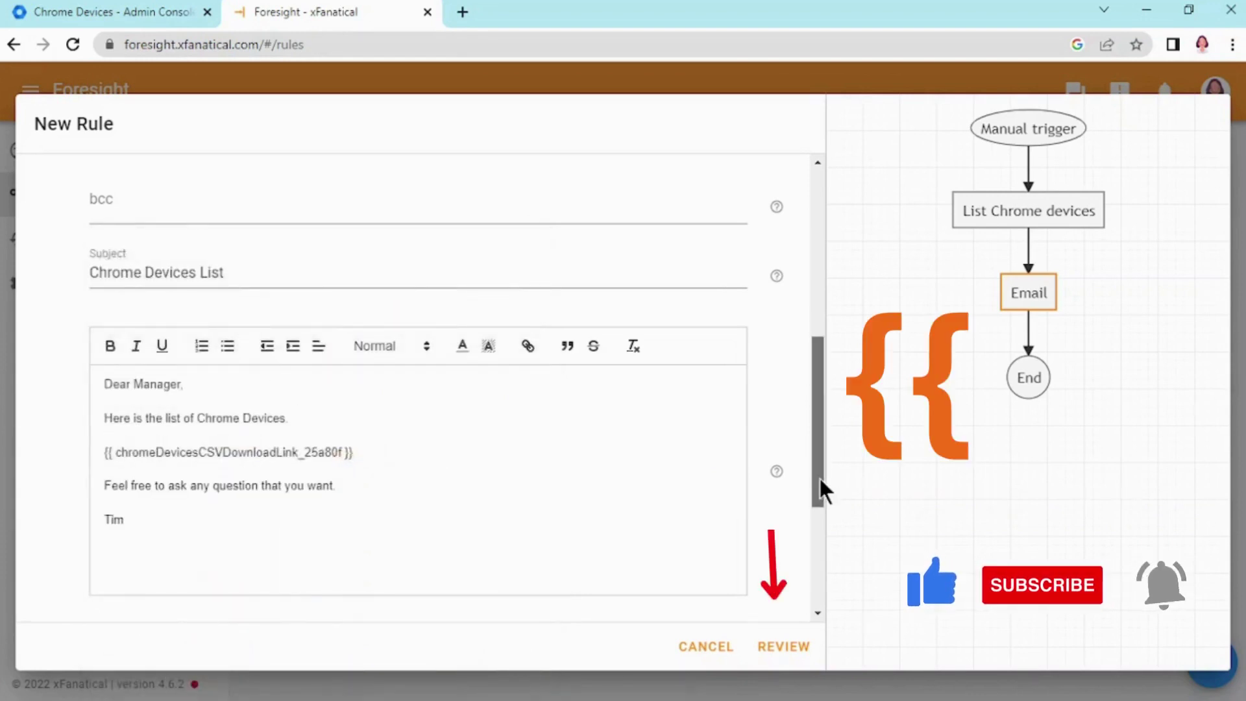
Step: Review the rule, name it "Chrome Devices list" and create it
drag(819, 476, 820, 568)
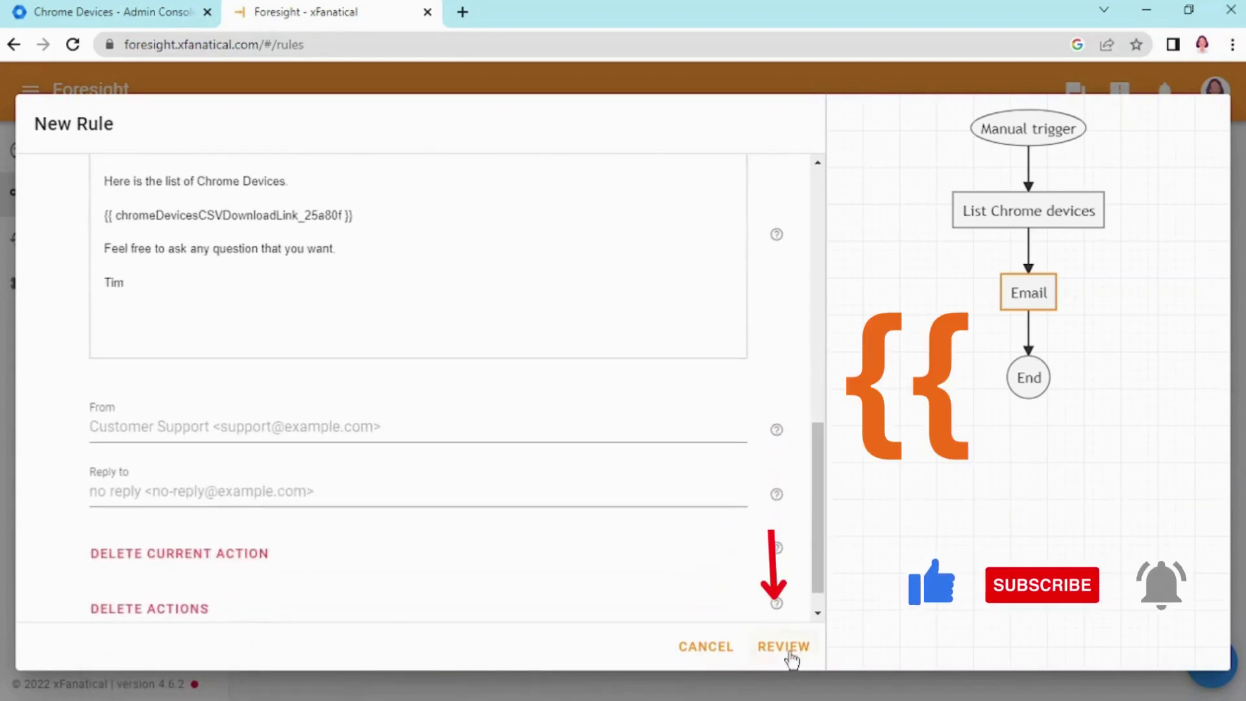
click(789, 651)
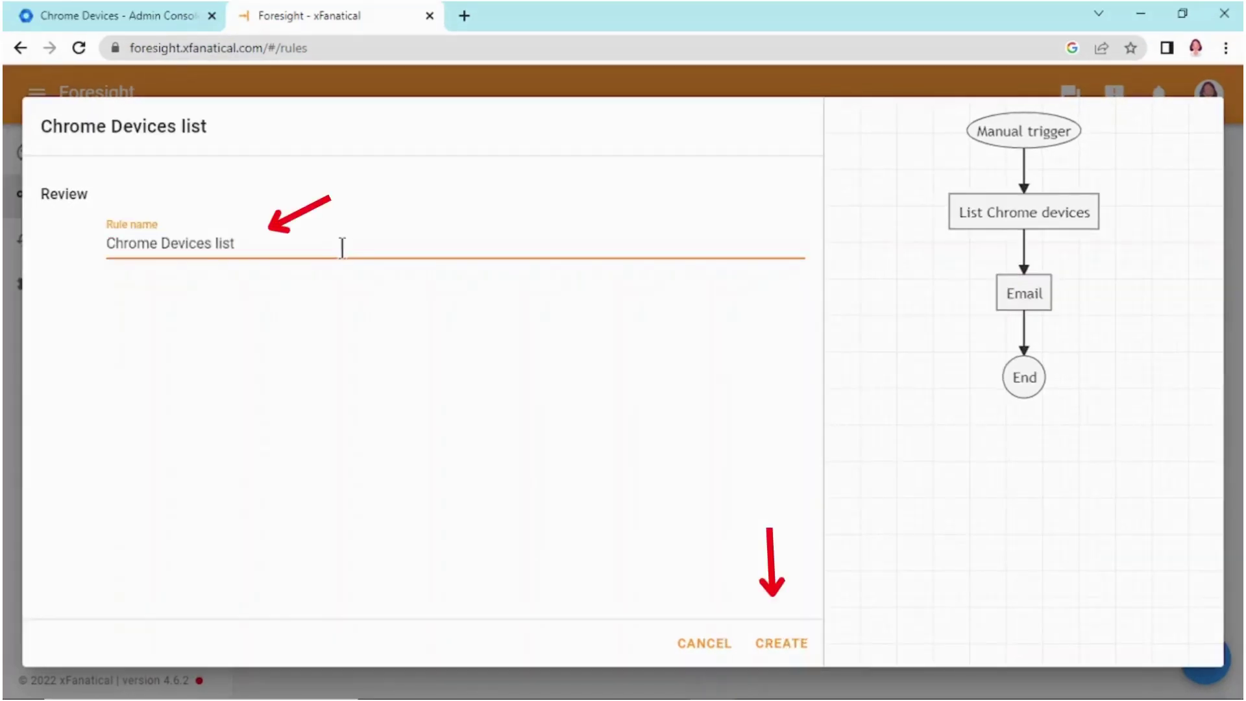
click(796, 643)
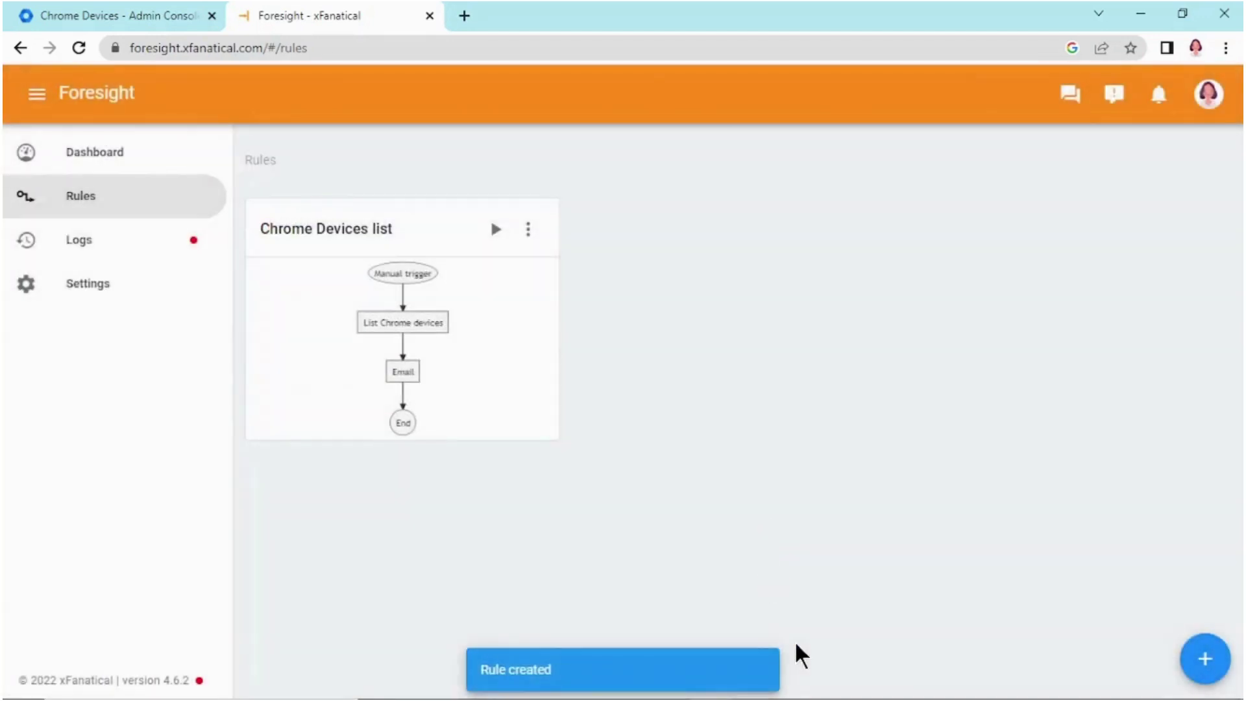
Step: Run the Chrome Devices list rule and expand its entry in the logs
click(495, 232)
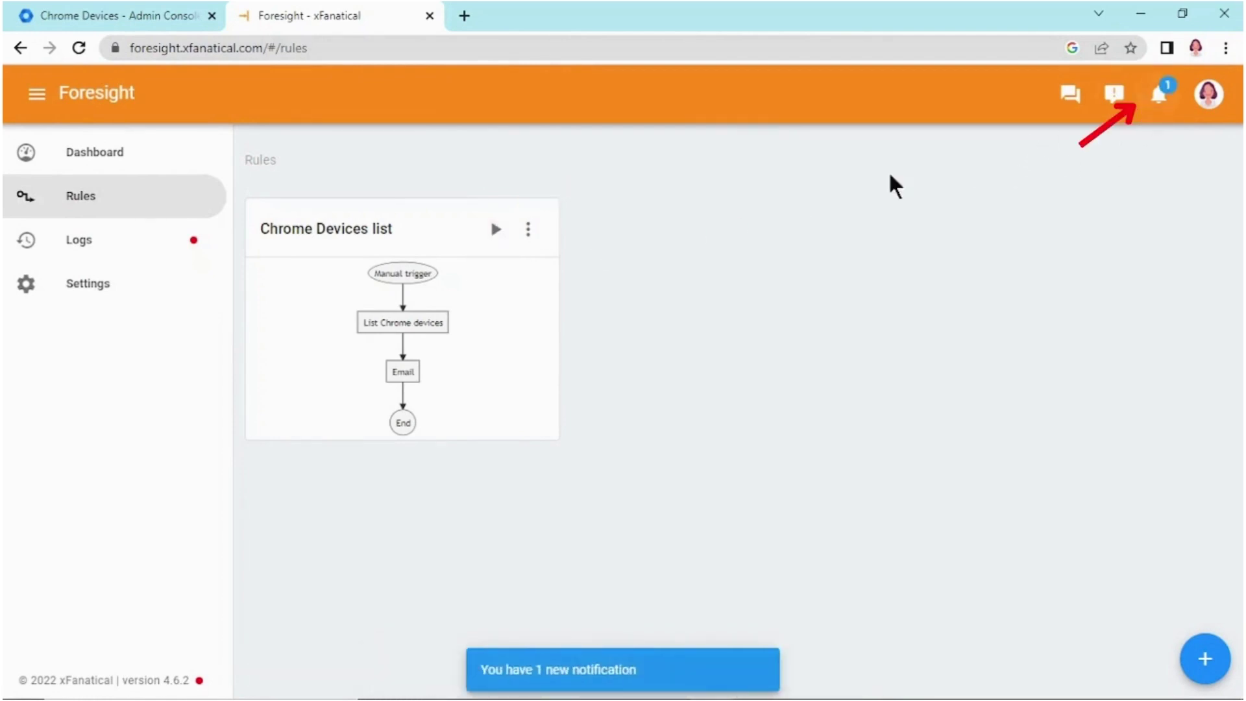
click(156, 247)
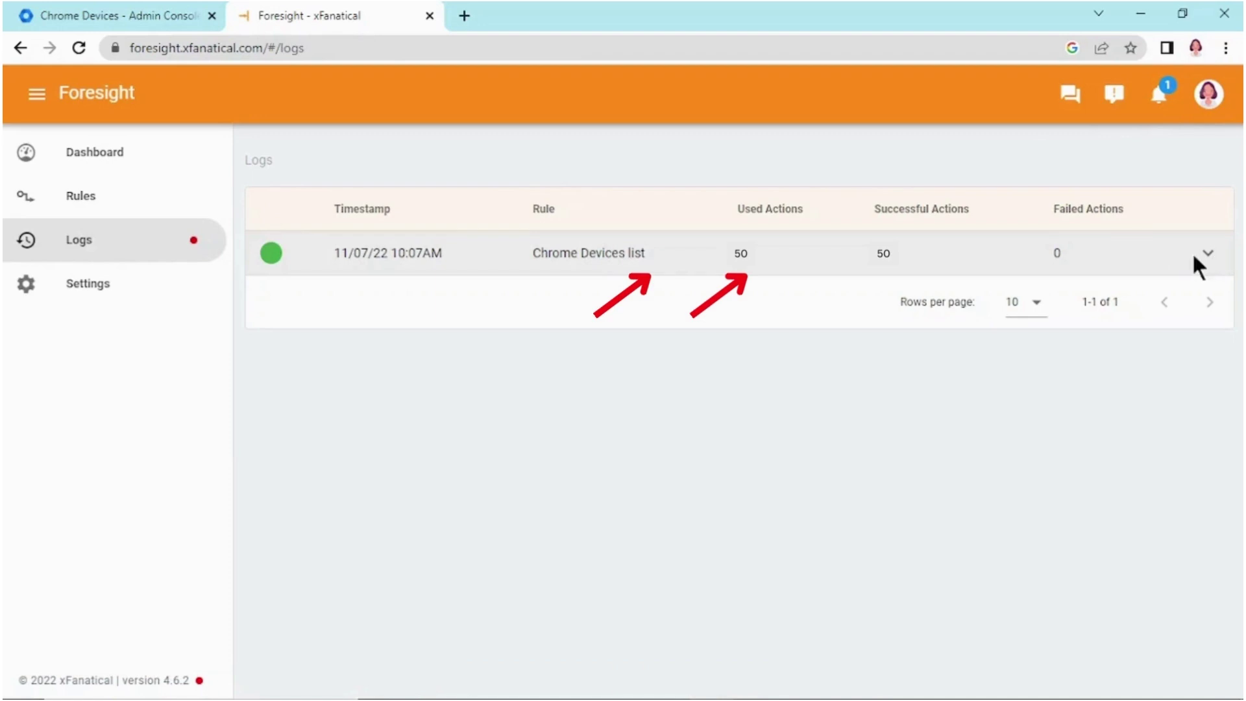
click(1211, 257)
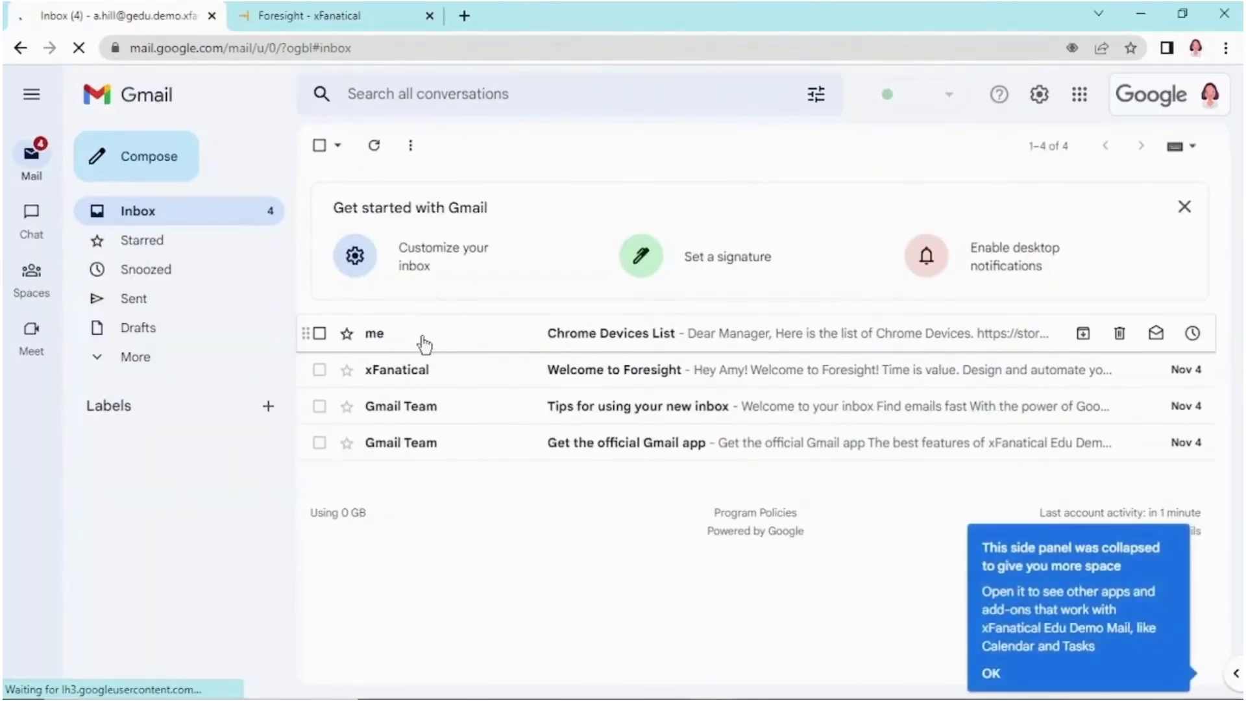
Step: Download the CSV from the link in Gmail's Chrome Devices List email and look through the exported device rows in Google Sheets
click(423, 337)
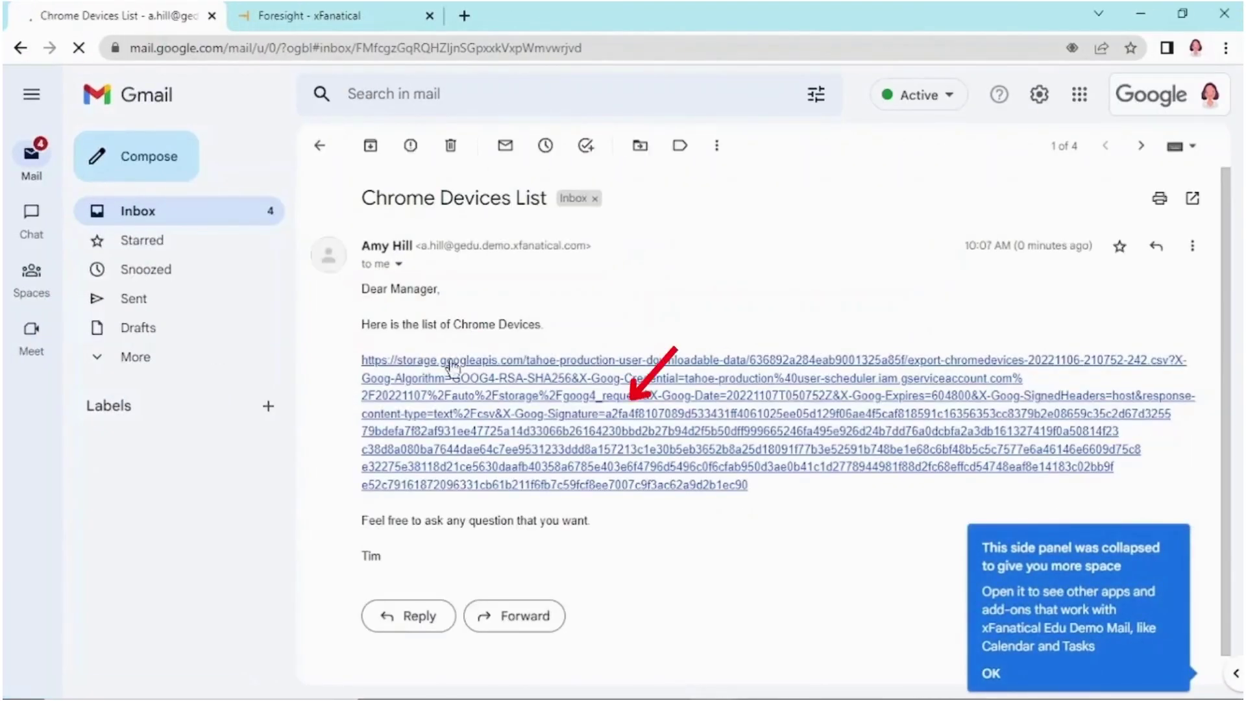
click(553, 414)
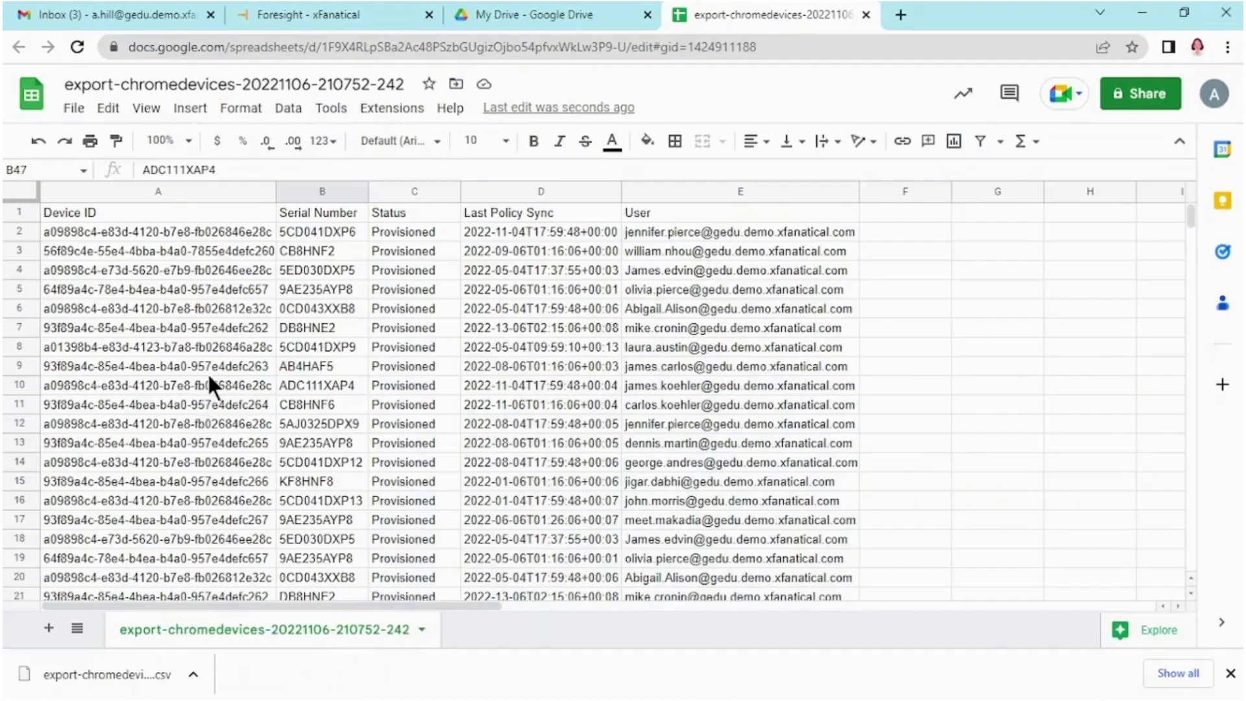
scroll(216, 298, down, 7)
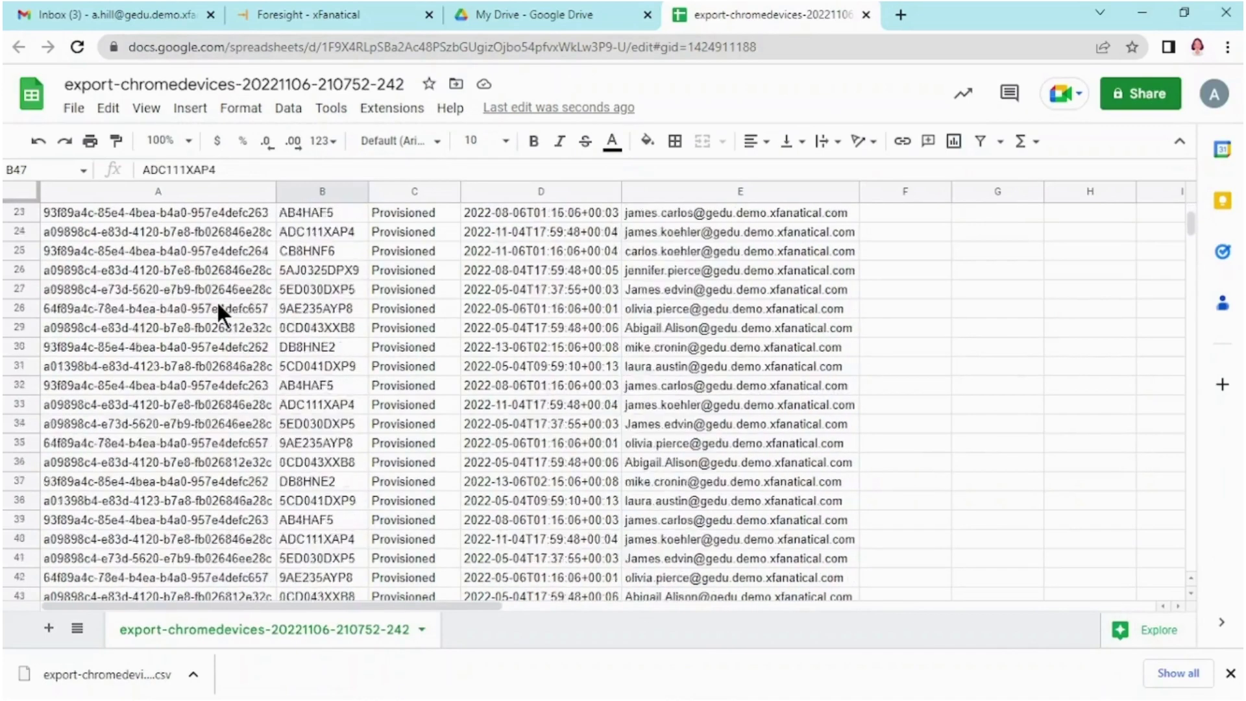
scroll(216, 300, down, 5)
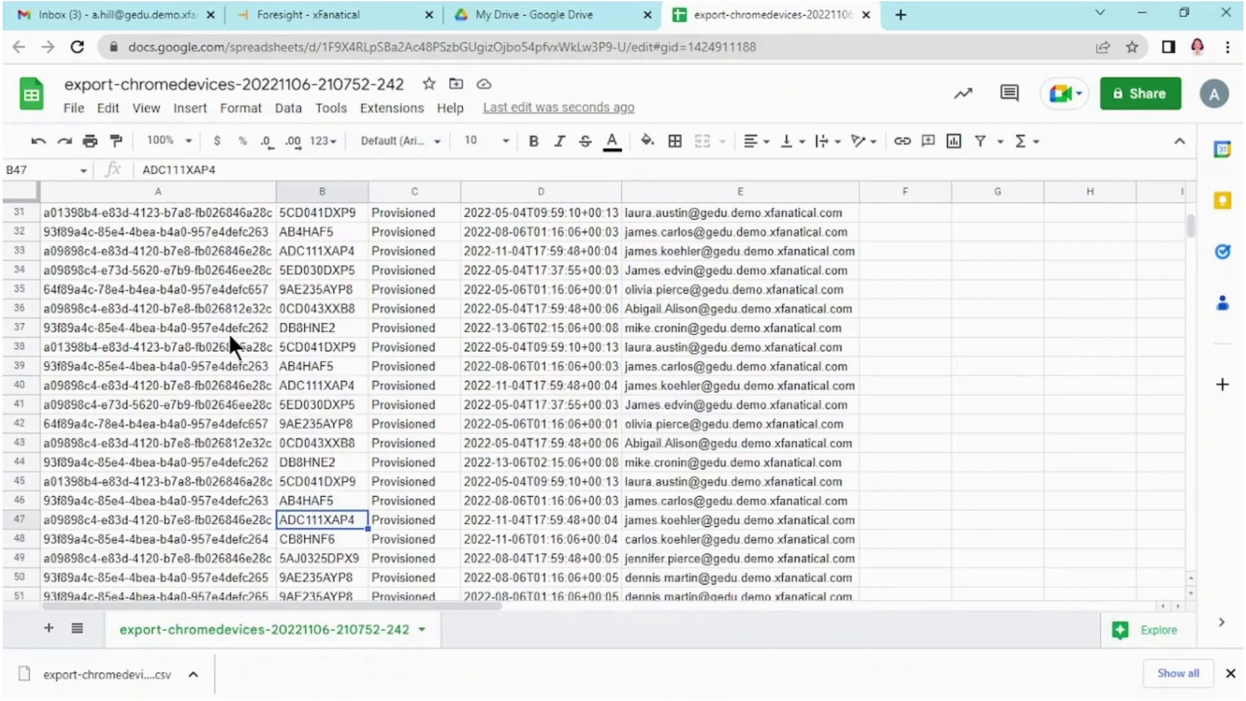